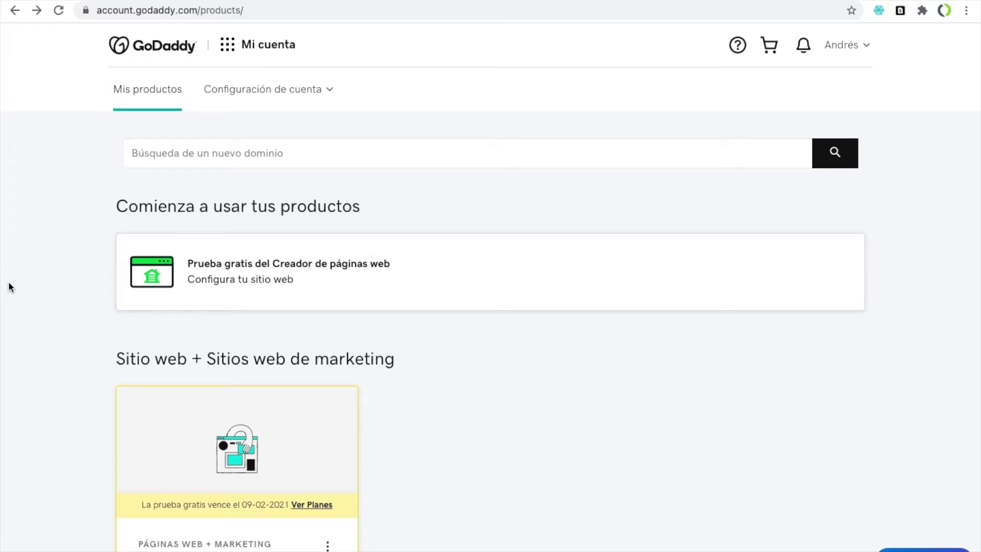
- Open DNS settings for menoutfit.online from the Todos los productos y servicios list
scroll(9, 287, down, 6)
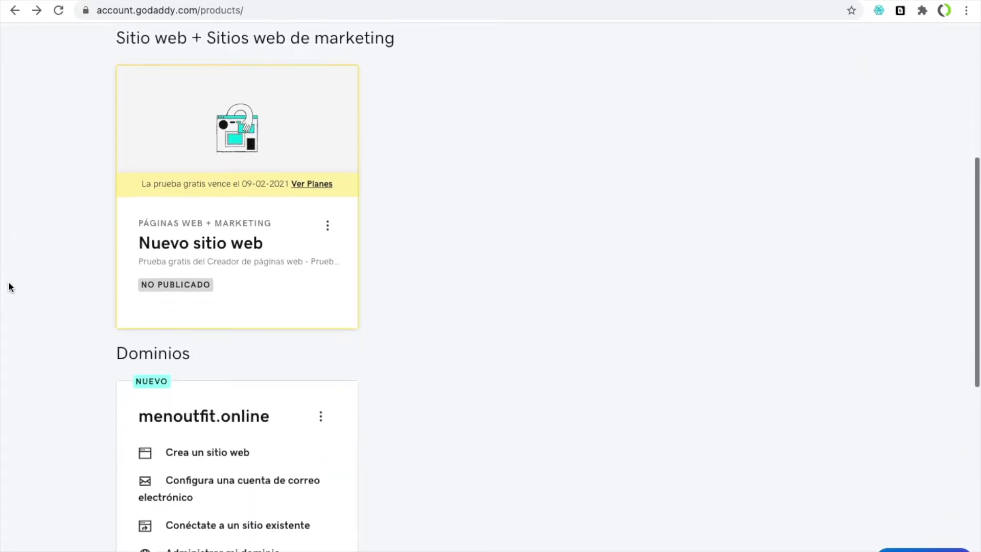
scroll(10, 286, down, 6)
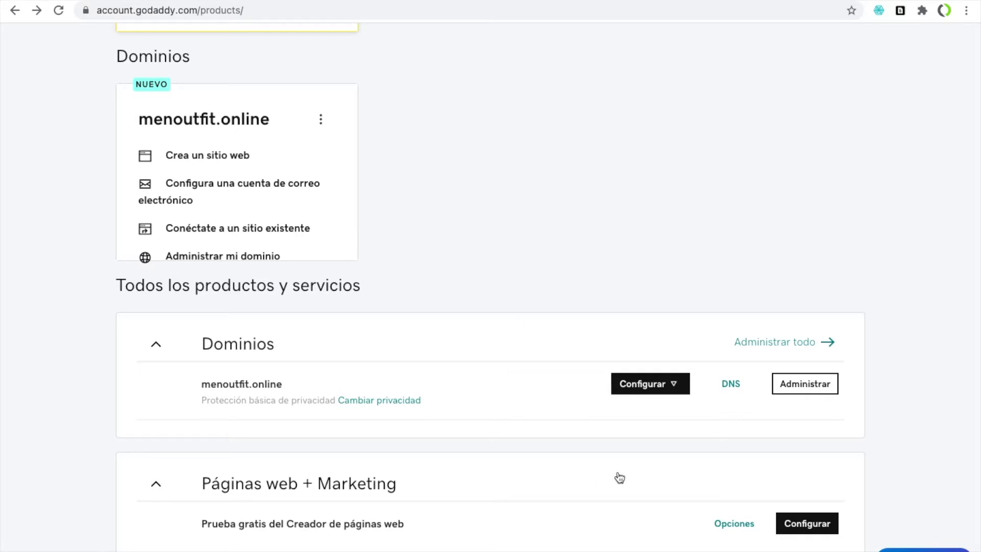
click(730, 388)
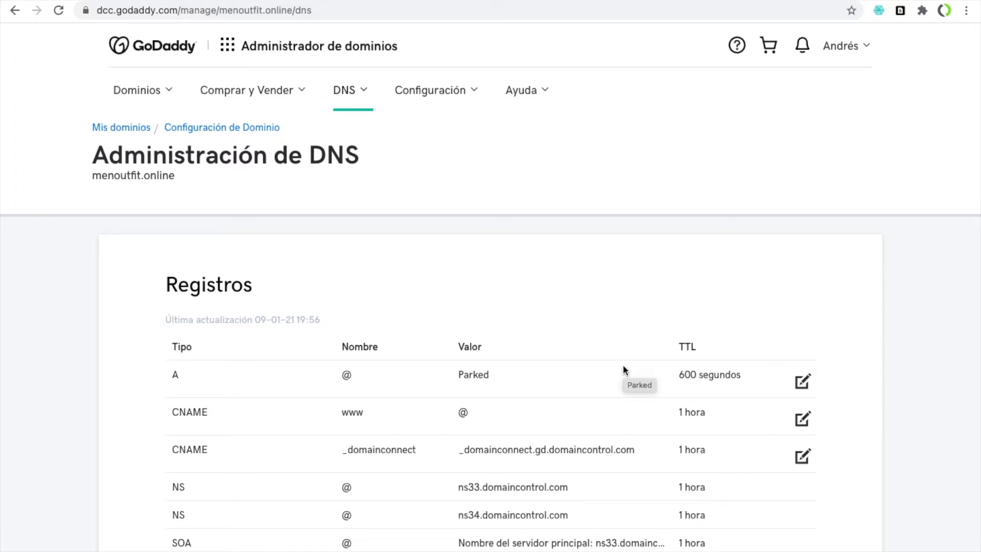
- Check menoutfit.online's nameservers (ns33/ns34.domaincontrol.com), then go to the livehost hosting email
scroll(623, 366, down, 8)
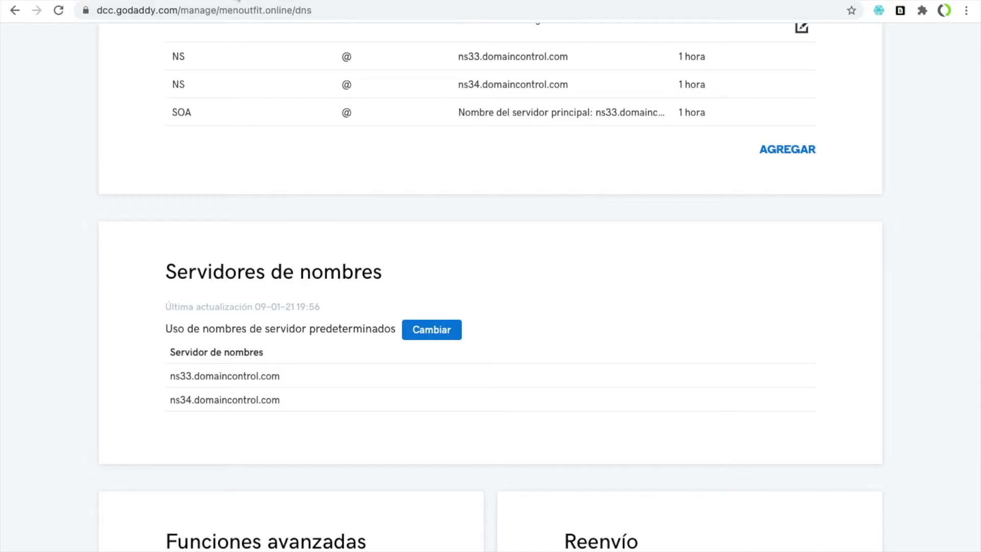
click(238, 0)
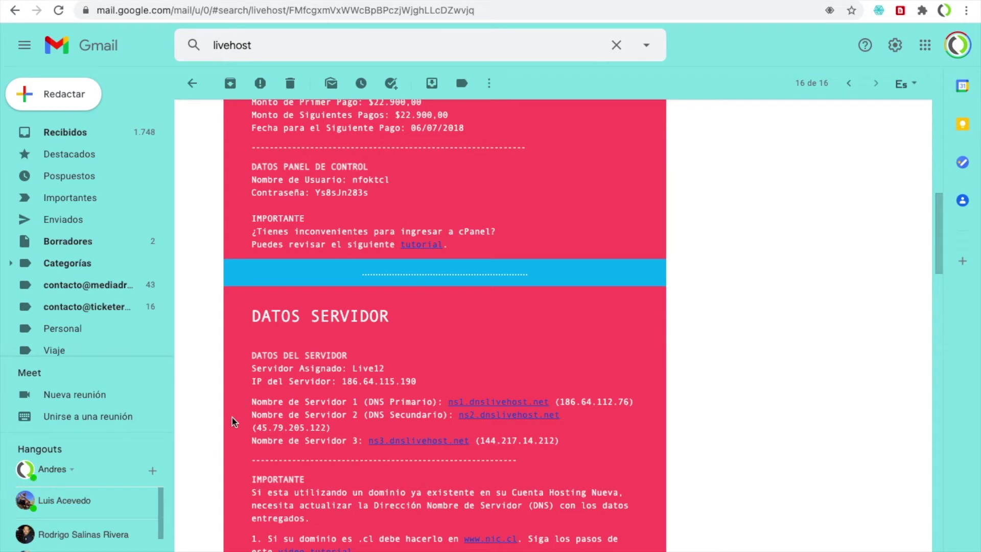
- Copy ns1.dnslivehost.net from the livehost email and return to the GoDaddy DNS page
scroll(232, 418, down, 1)
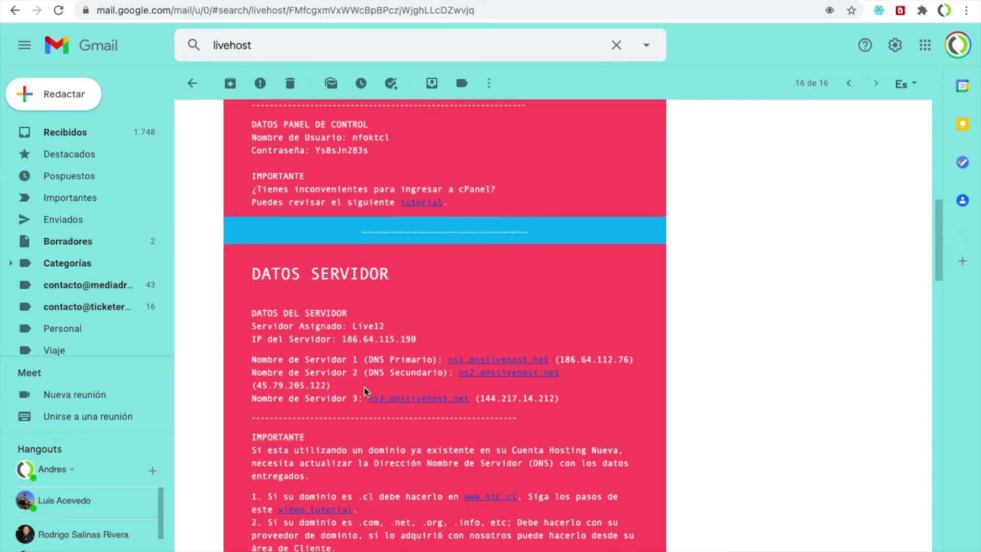
drag(443, 359, 551, 360)
key(ctrl+c)
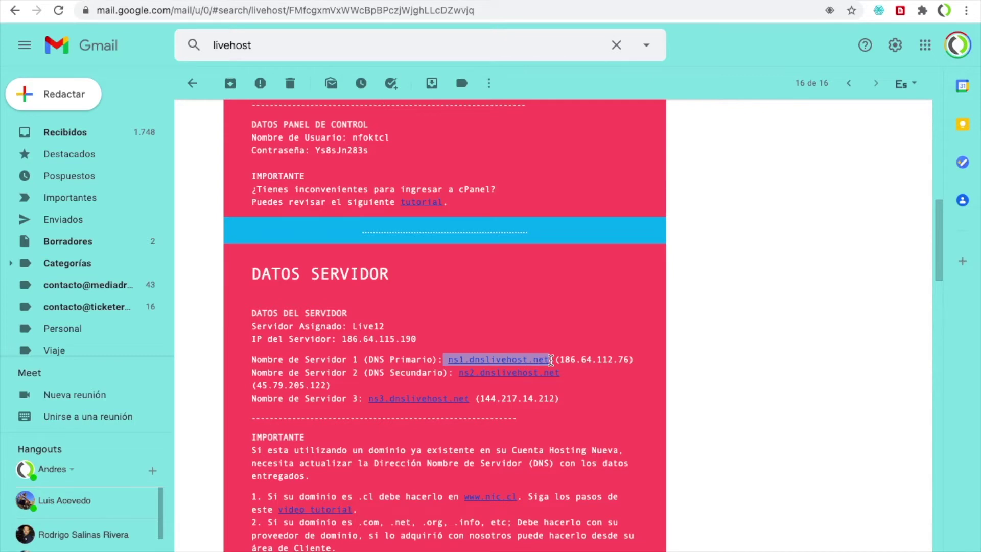
mouse_move(371, 1)
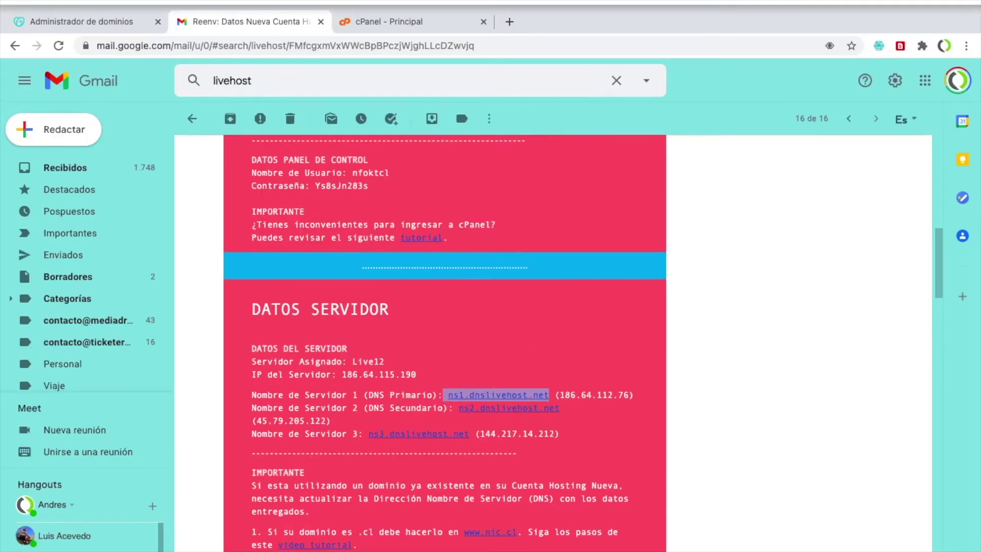
click(82, 24)
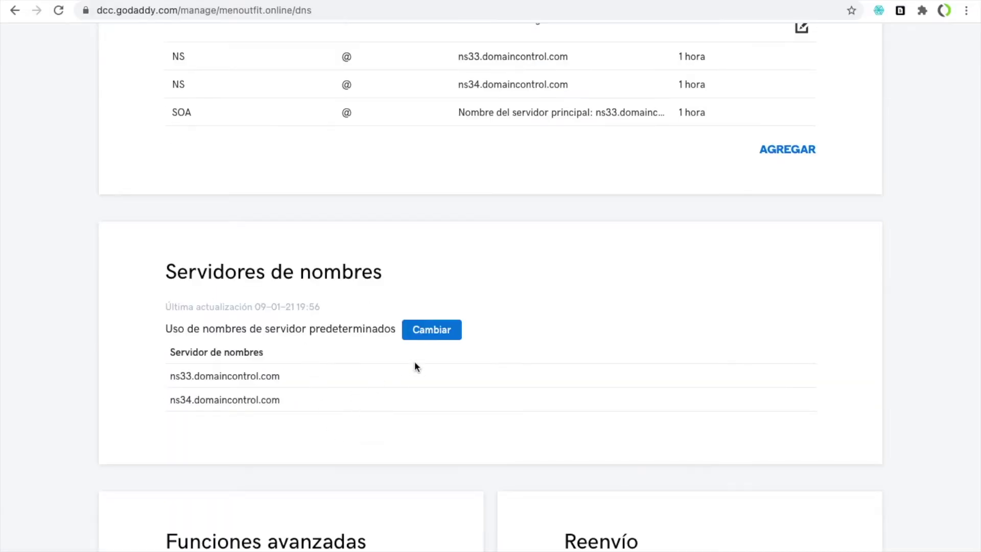
- Switch to custom nameservers and paste ns1.dnslivehost.net into three nameserver fields
click(428, 338)
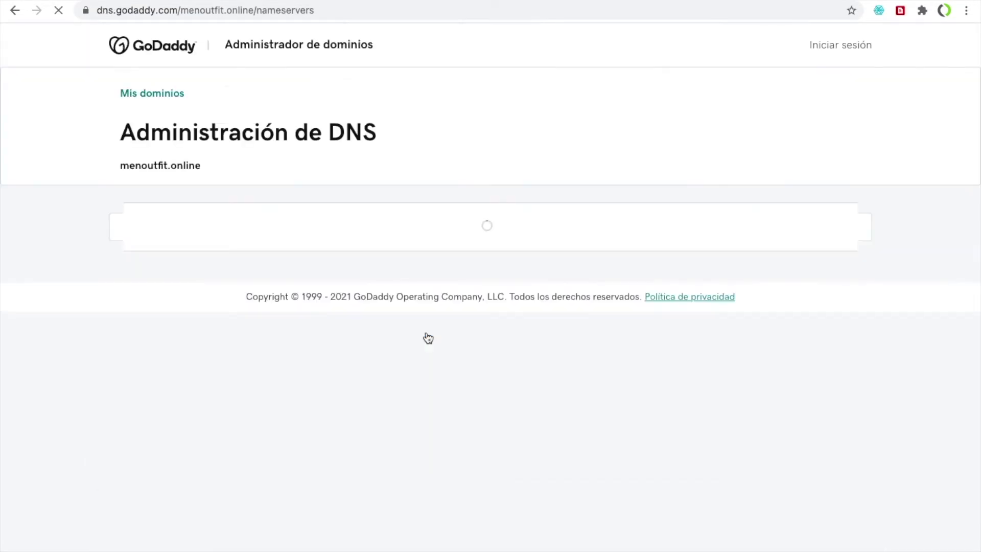
scroll(436, 152, down, 1)
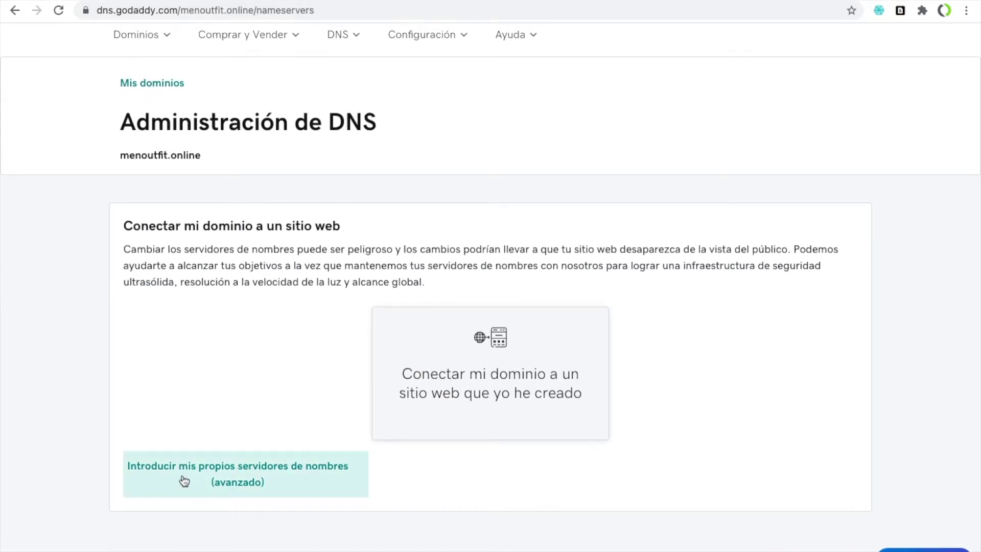
click(260, 476)
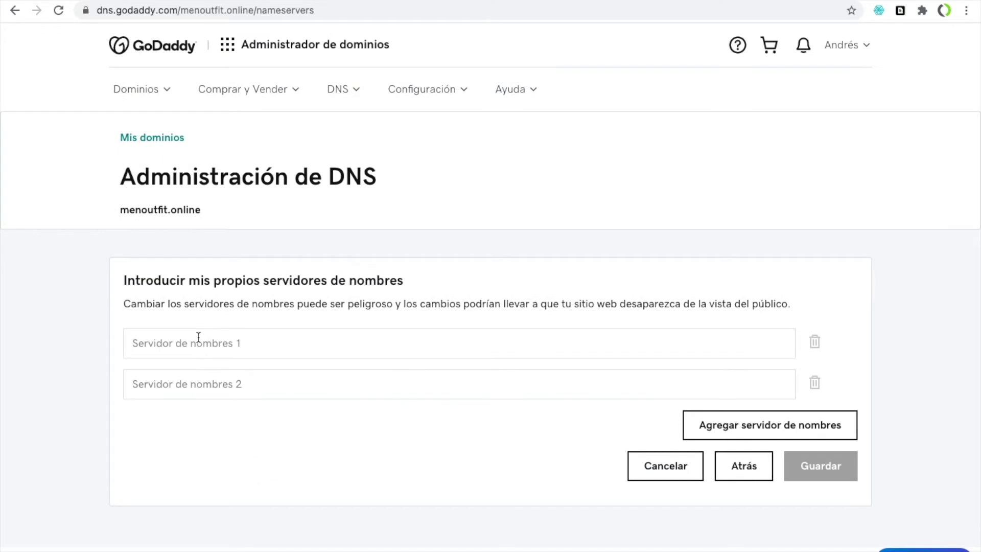
click(196, 347)
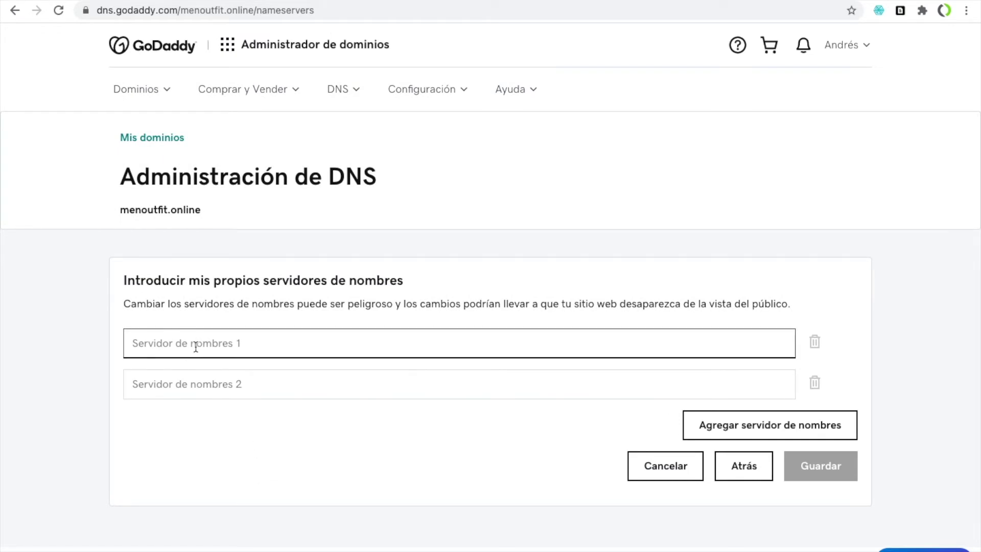
key(ctrl+v)
click(175, 380)
key(ctrl+v)
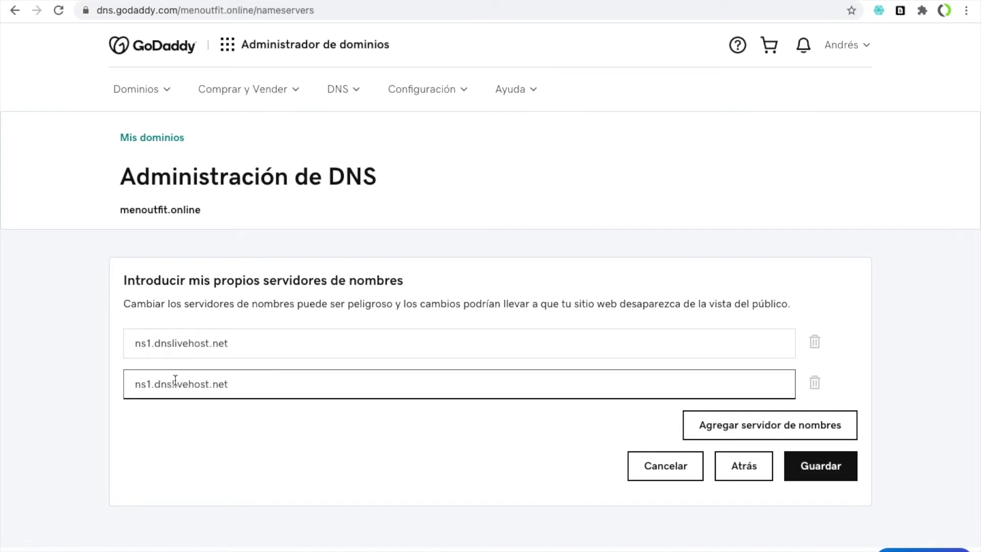
click(728, 432)
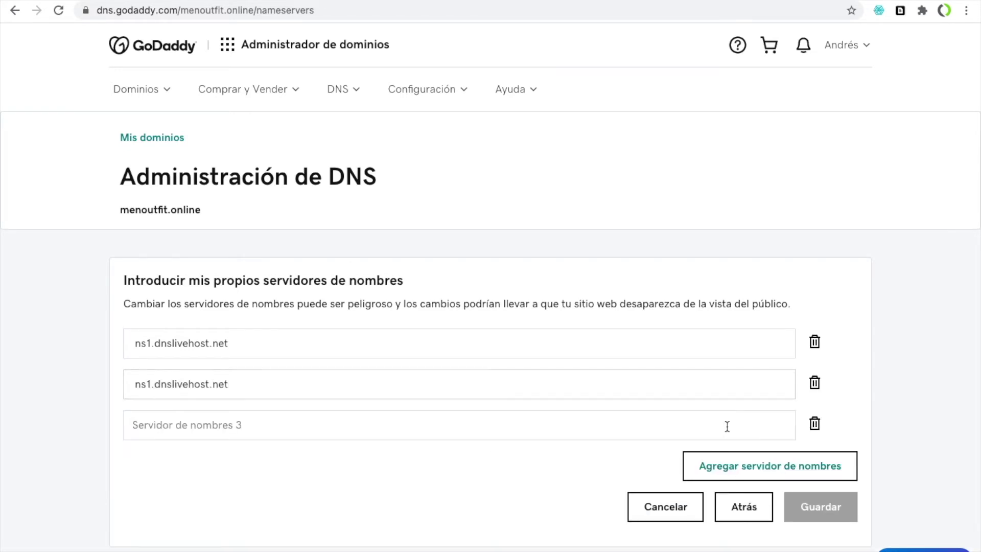
click(211, 423)
text(ns1.dnslivehost.net)
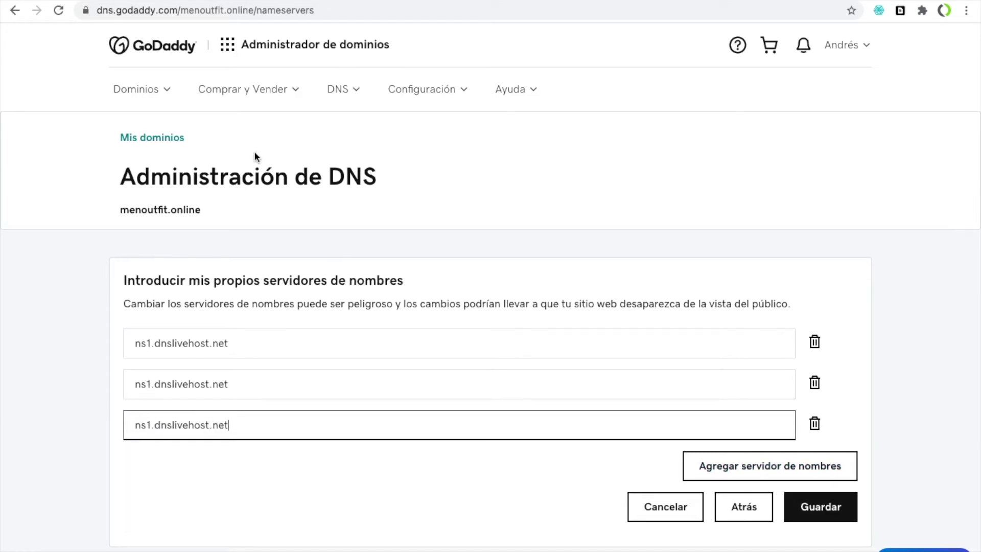
- Correct the second and third entries to ns2 and ns3.dnslivehost.net, then save
key(ctrl+Tab)
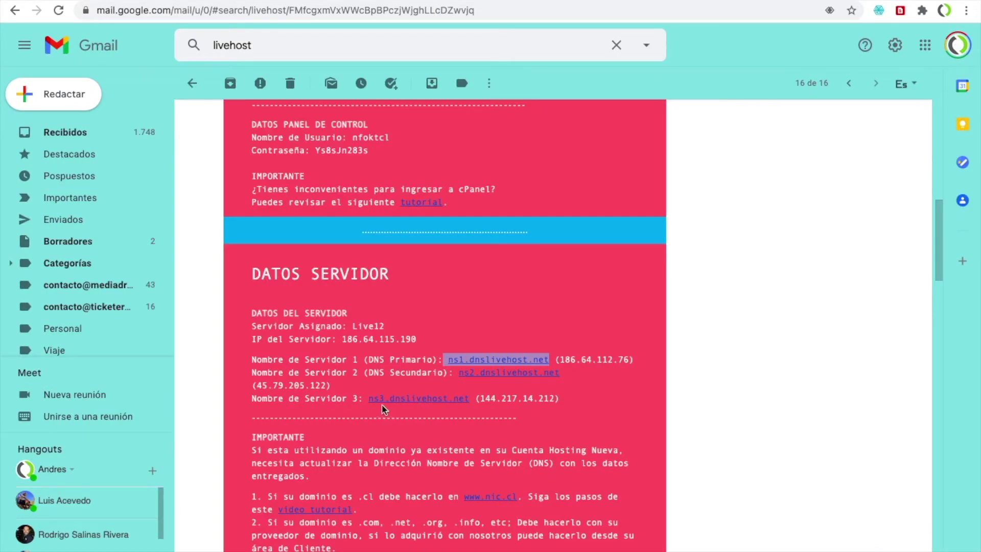
key(ctrl+shift+Tab)
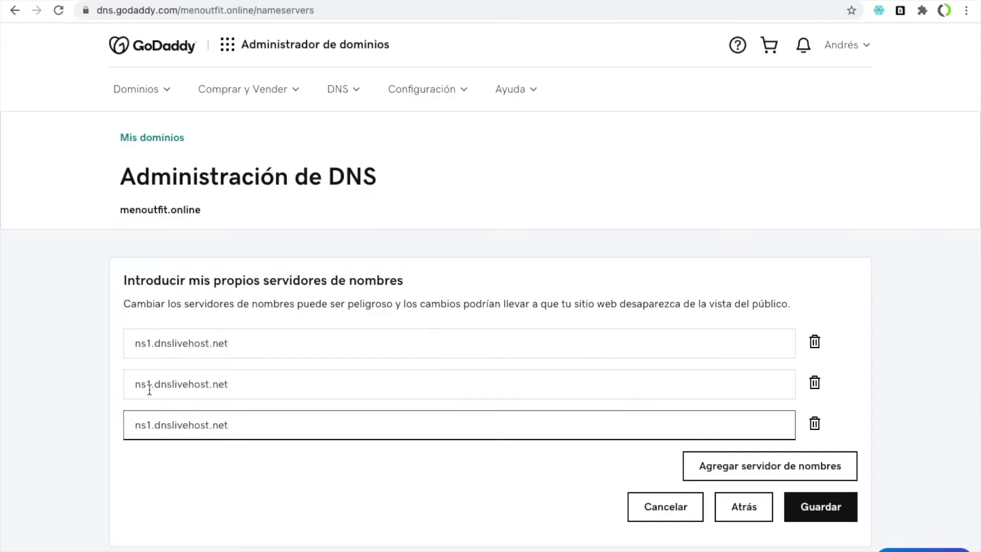
click(150, 386)
key(BackSpace)
text(2)
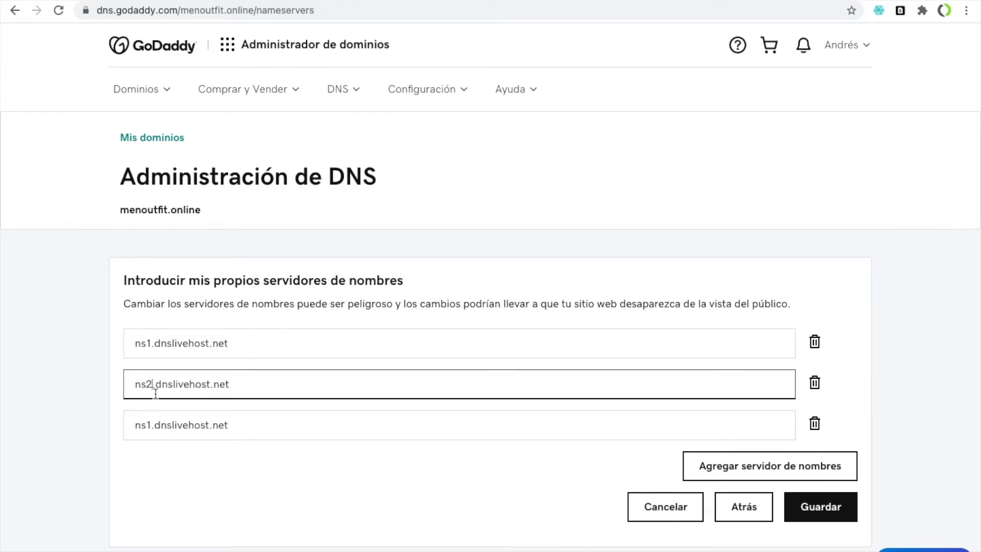
click(151, 426)
key(BackSpace)
text(3)
click(363, 508)
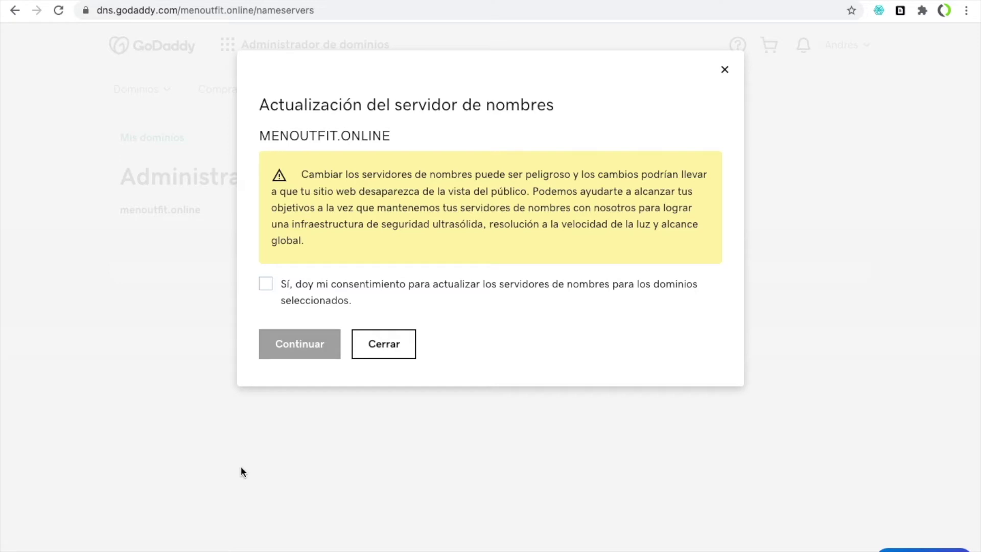
- Tick the consent checkbox in Actualización del servidor de nombres and continue
click(266, 283)
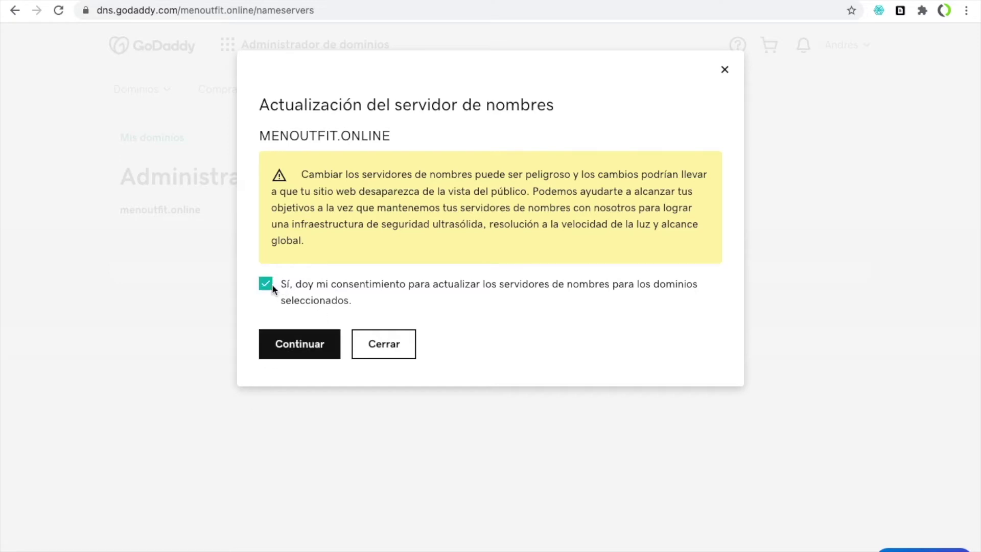
click(305, 346)
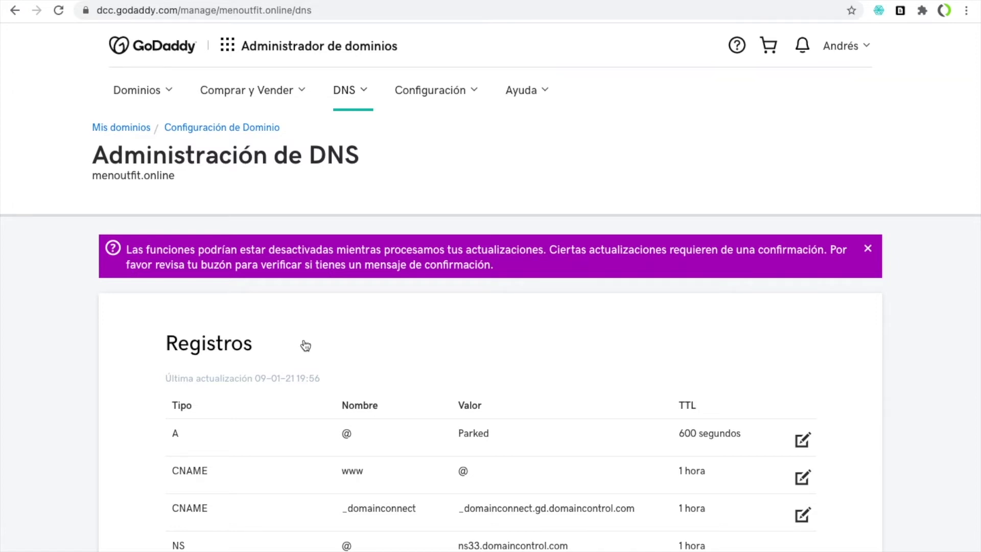
- Scroll the DNS page to verify the three dnslivehost.net nameservers are listed
scroll(306, 346, down, 5)
scroll(306, 346, down, 8)
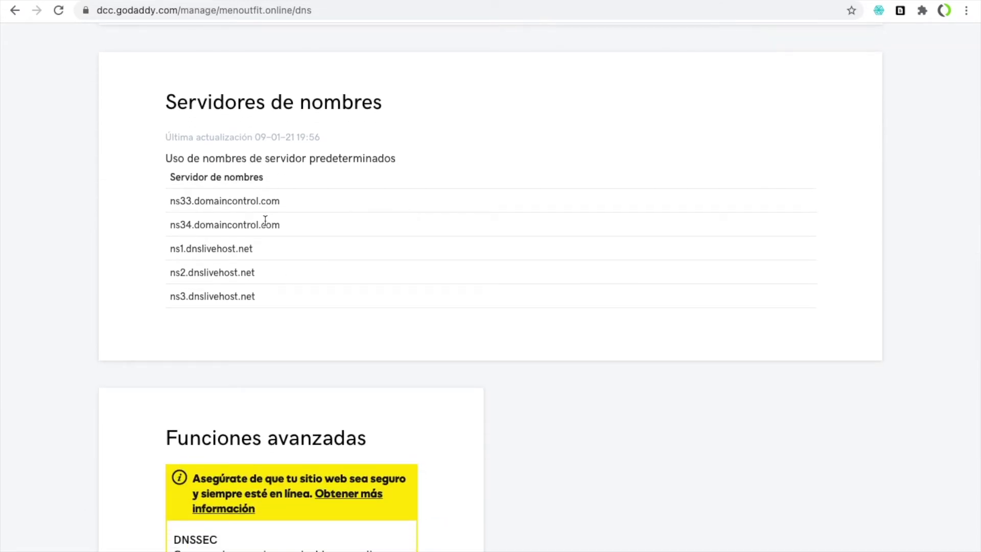
scroll(170, 258, up, 7)
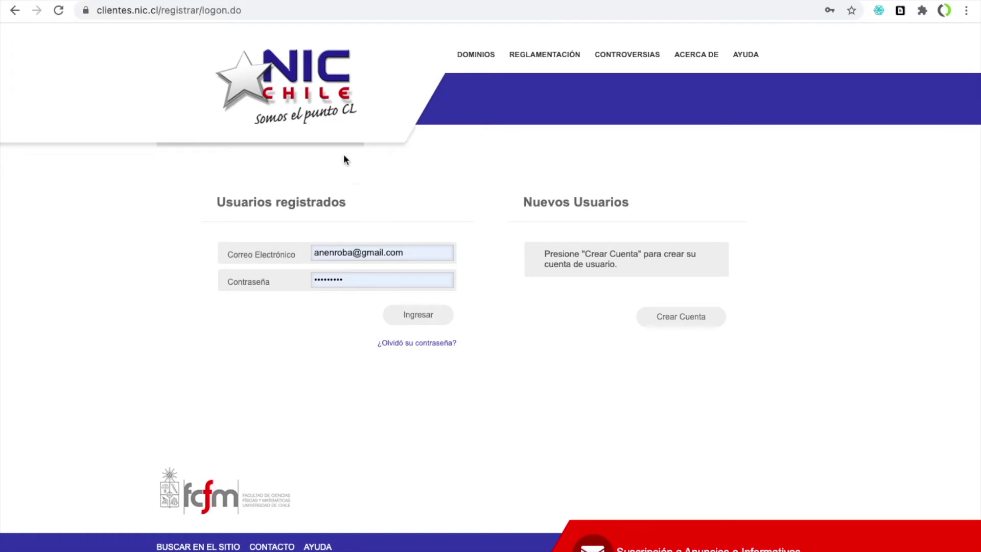
- Search the .CL WHOIS for latiendadeanita to see whether it is registered
mouse_move(481, 61)
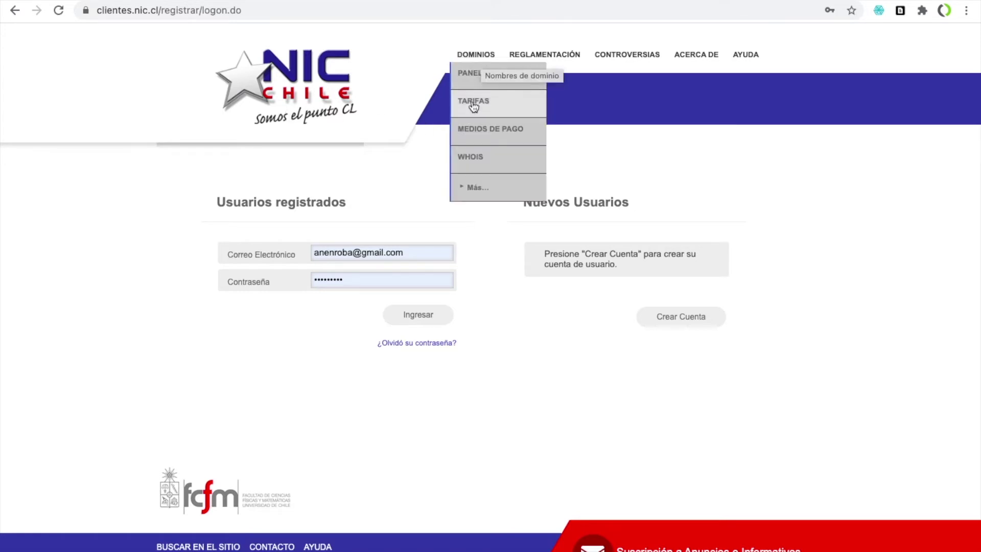
click(477, 163)
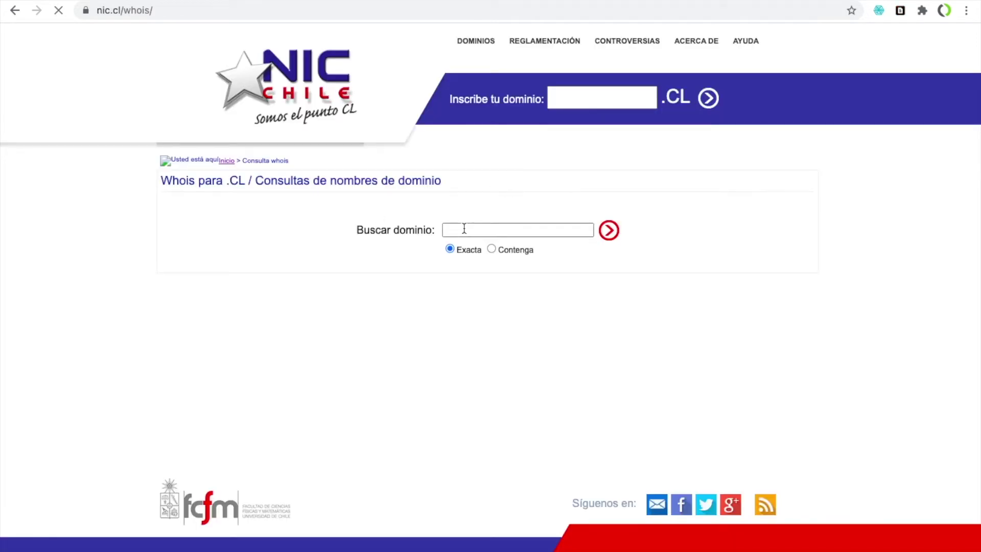
click(463, 230)
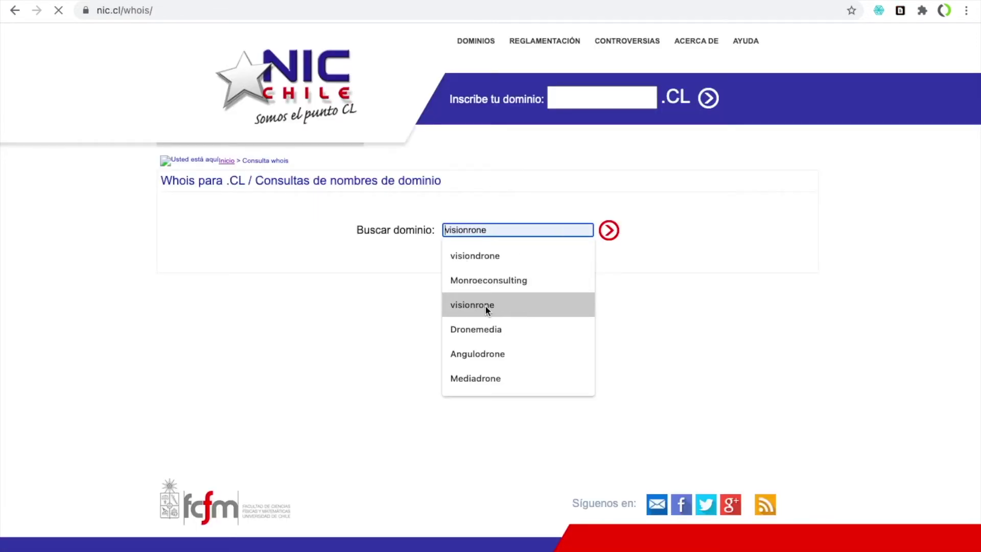
text(latie)
key(BackSpace)
key(BackSpace)
key(BackSpace)
key(BackSpace)
text(tiendadeanita)
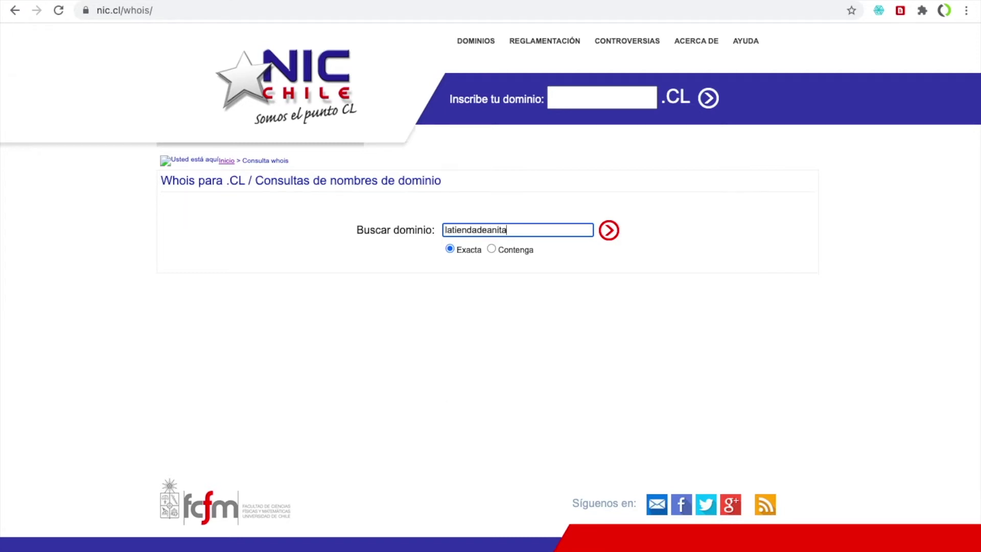
key(Return)
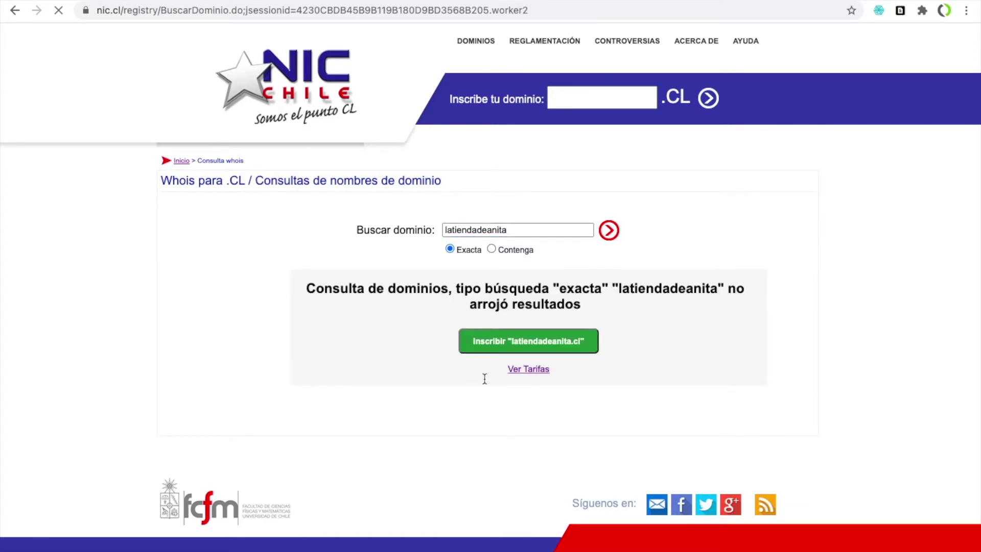
- Review the .CL domain registration tariffs, then go to the Ingresar sign-in page
click(538, 372)
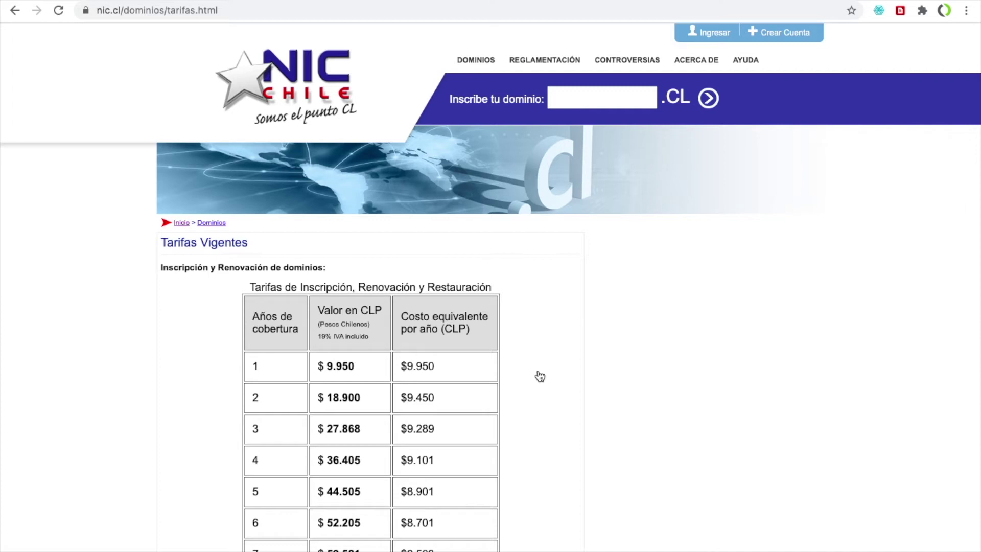
scroll(540, 376, down, 5)
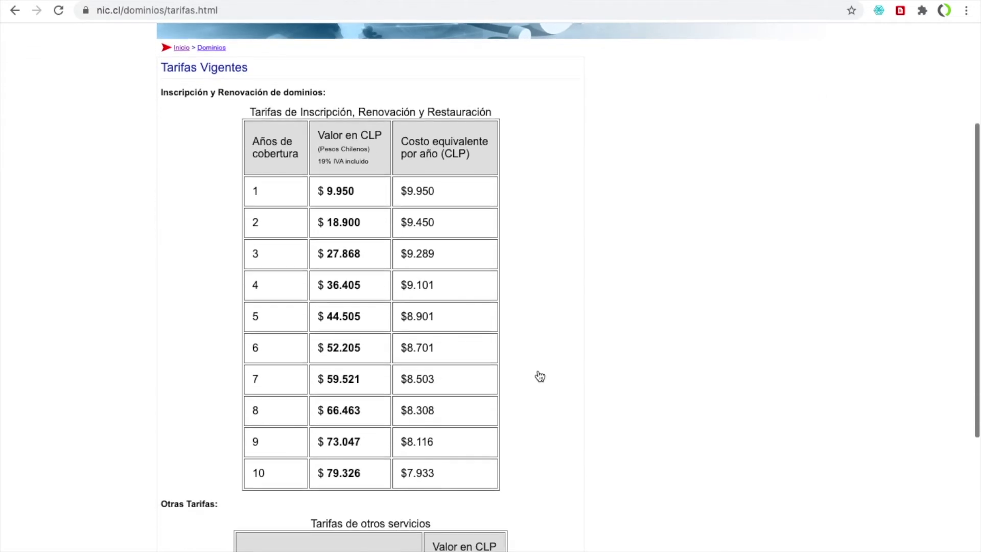
scroll(540, 376, up, 5)
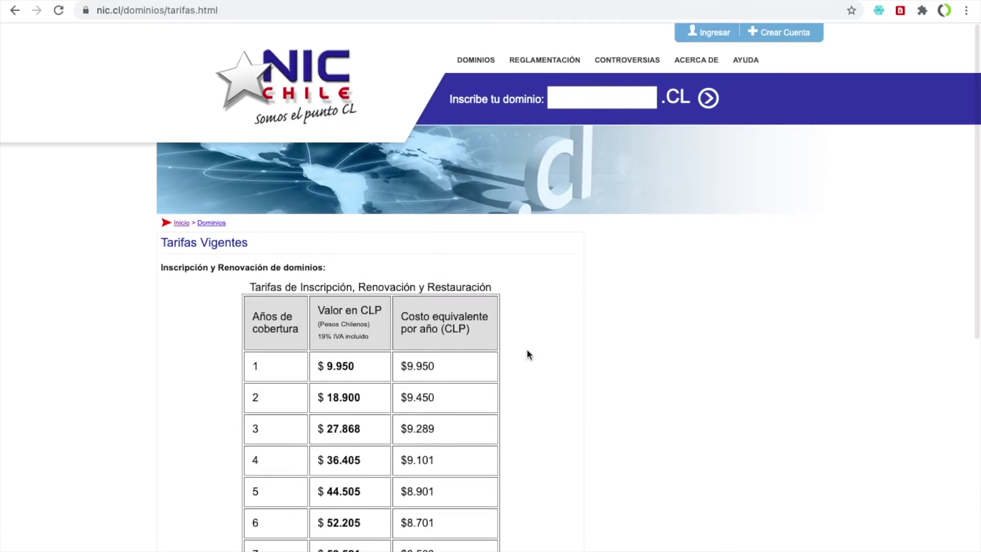
click(715, 36)
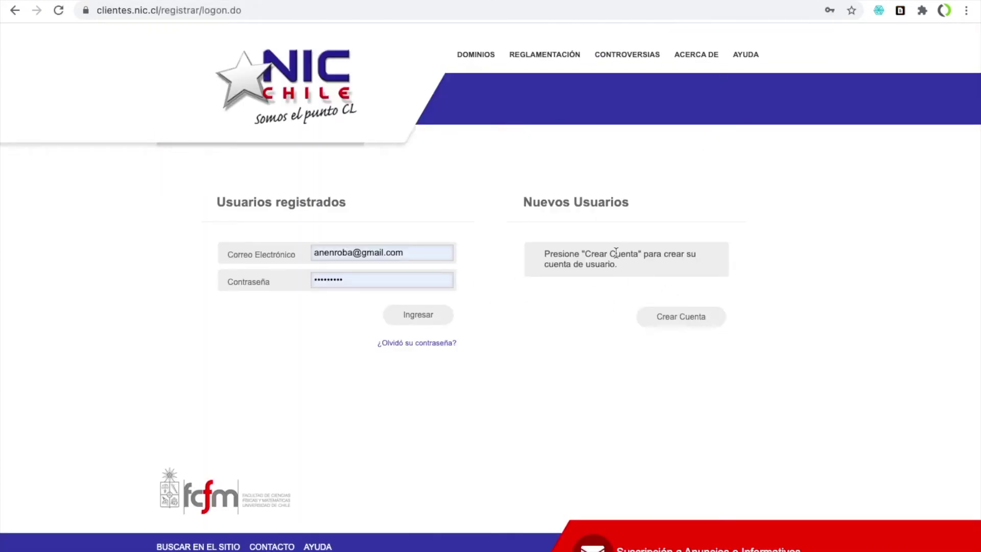
- Sign in and view mediadrone.cl's name servers ns1–ns3.dnslivehost.net under Configuración Técnica
click(422, 318)
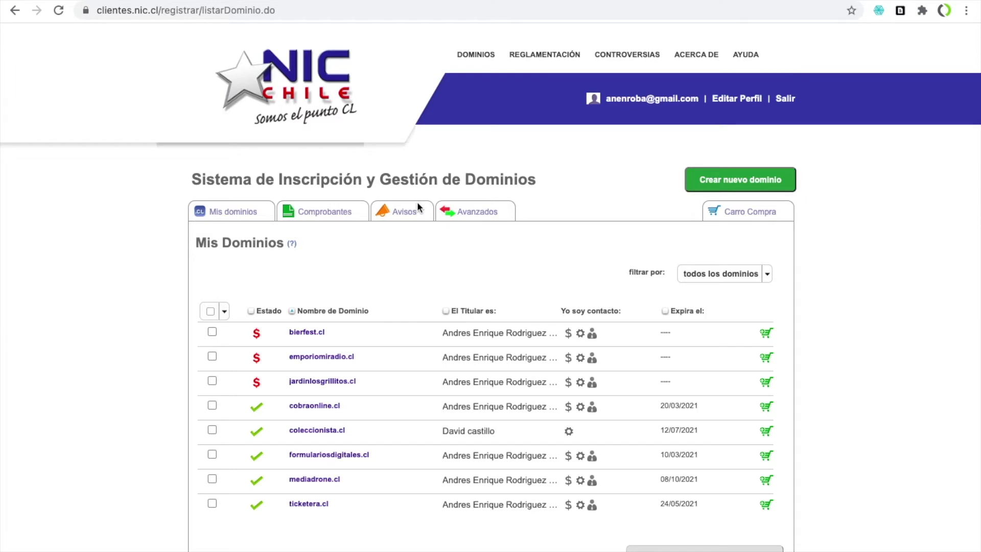
scroll(467, 290, down, 3)
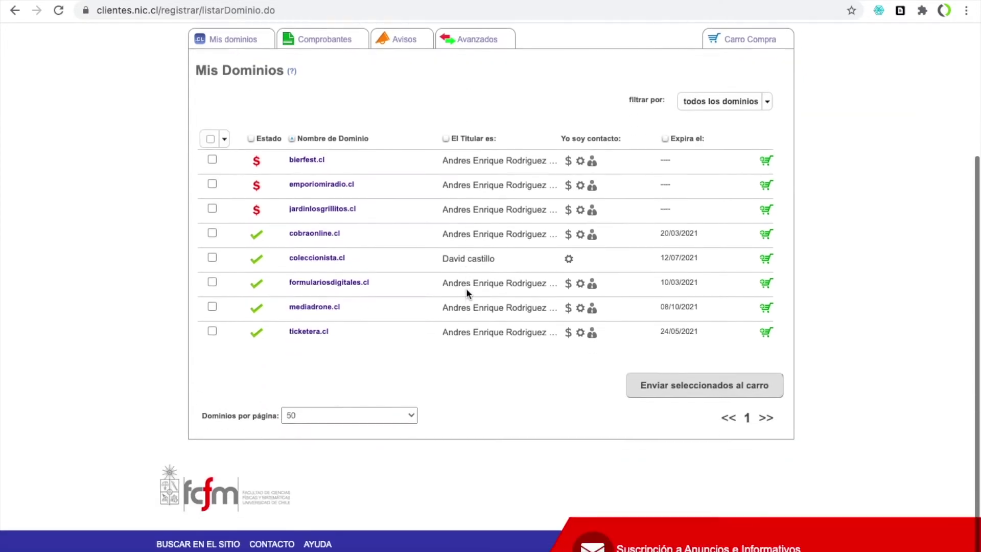
click(326, 309)
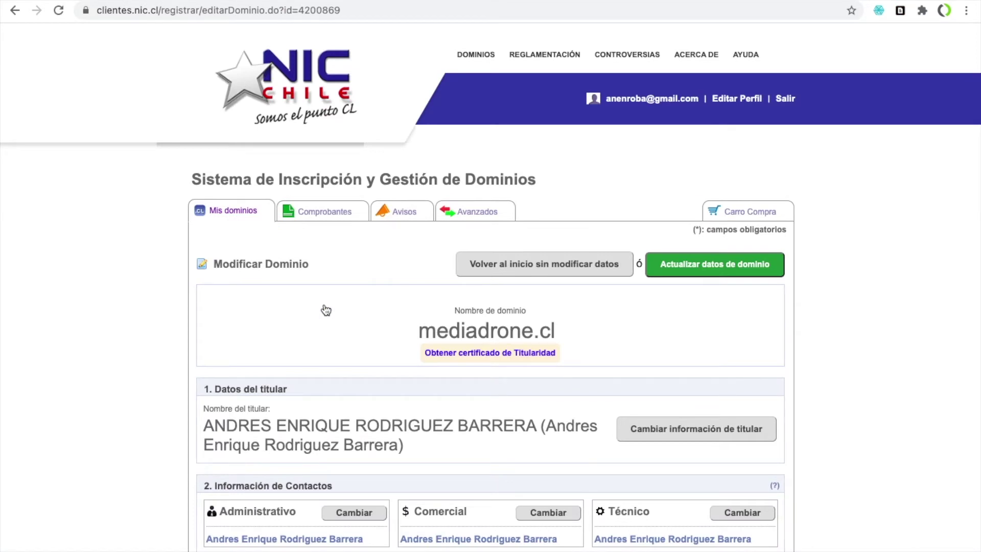
scroll(326, 310, down, 6)
scroll(326, 309, down, 3)
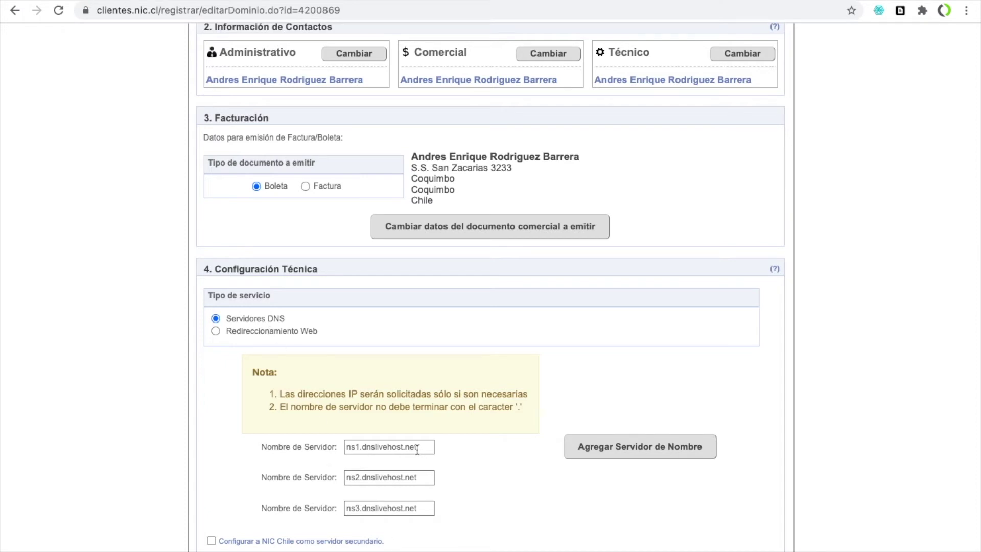
scroll(294, 376, up, 10)
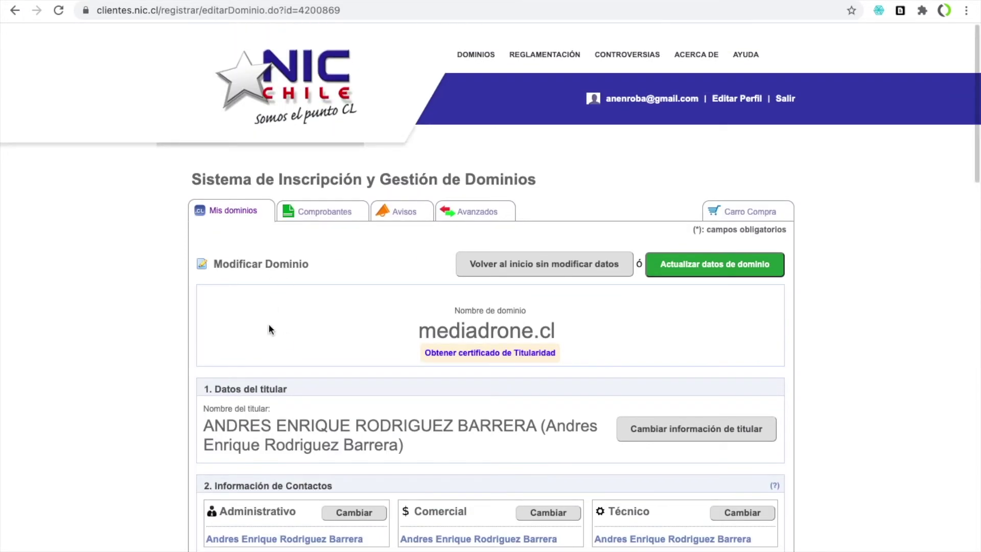
scroll(302, 412, down, 10)
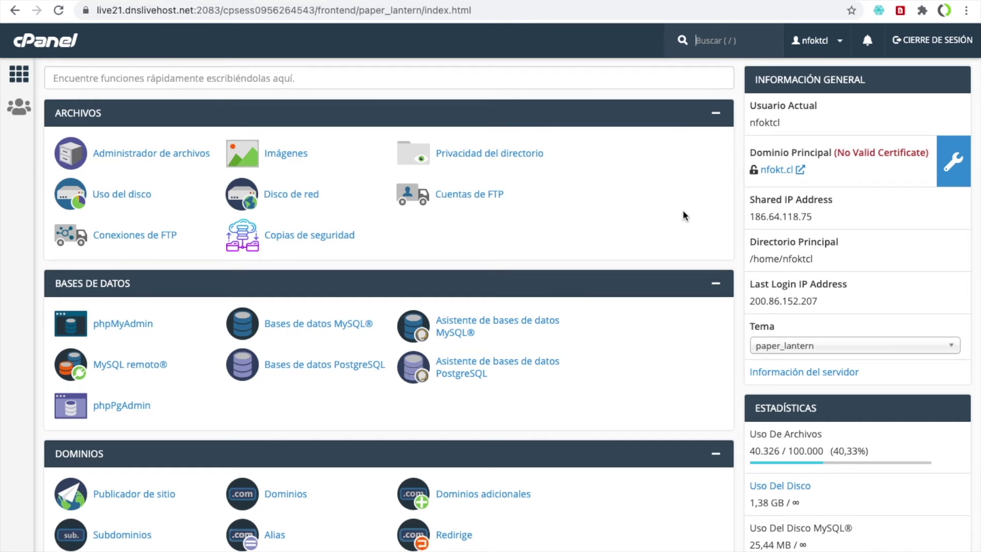
- Create addon domain menoutfit.online with subdomain menoutfit and root folder public_html/menoutfit.online
scroll(683, 211, down, 4)
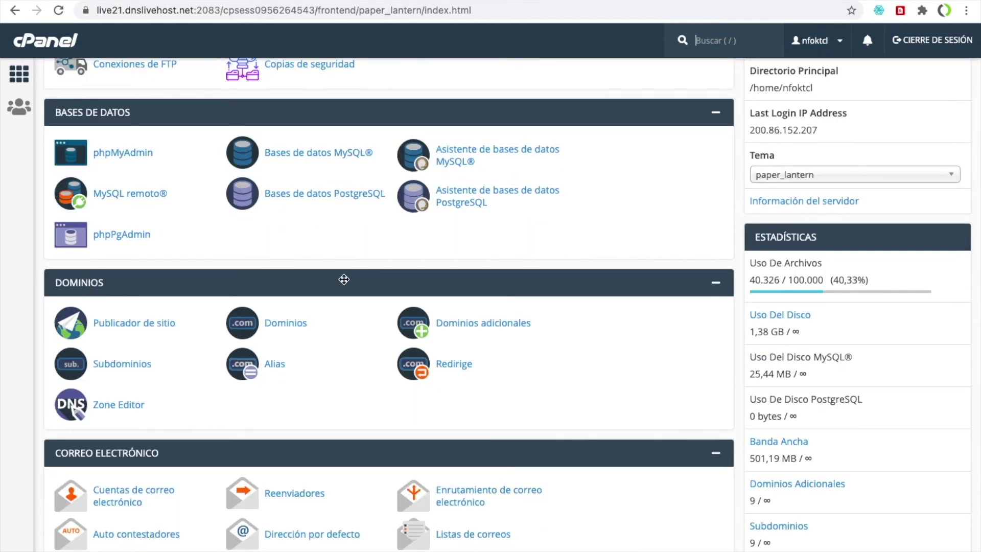
click(485, 327)
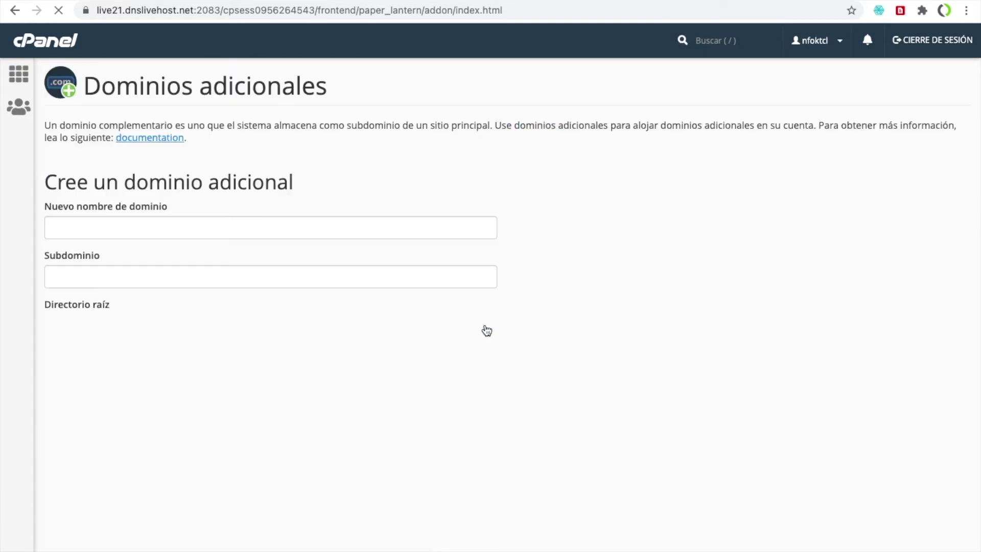
click(161, 230)
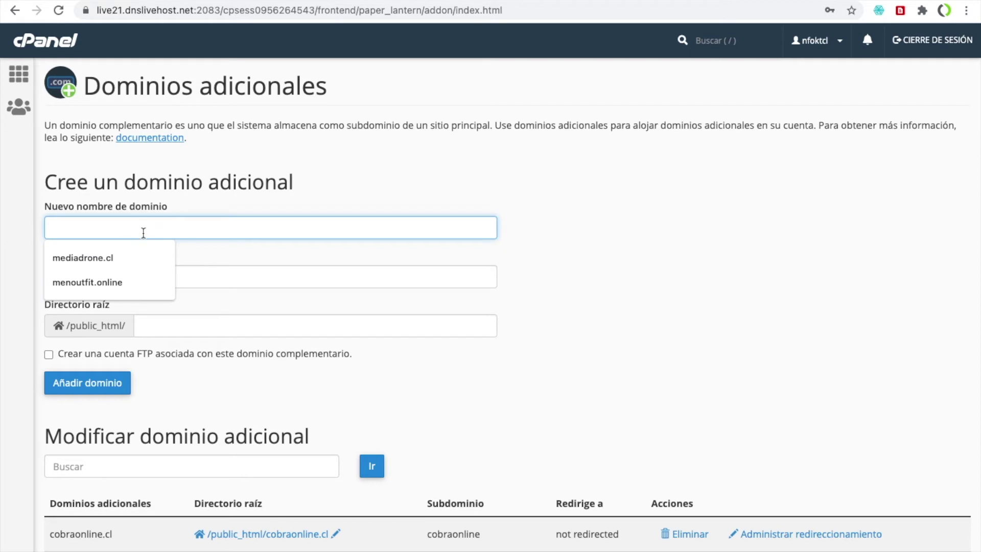
click(143, 280)
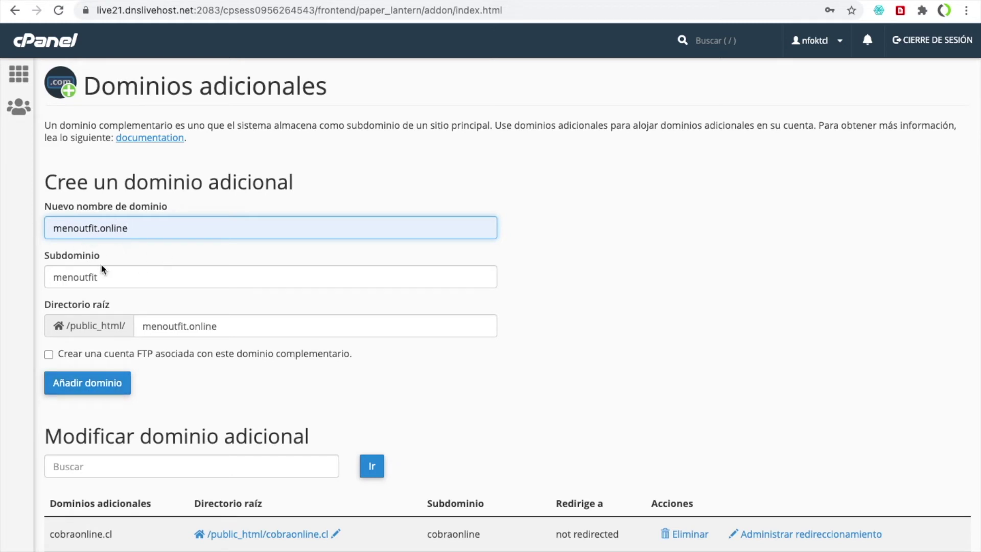
click(86, 387)
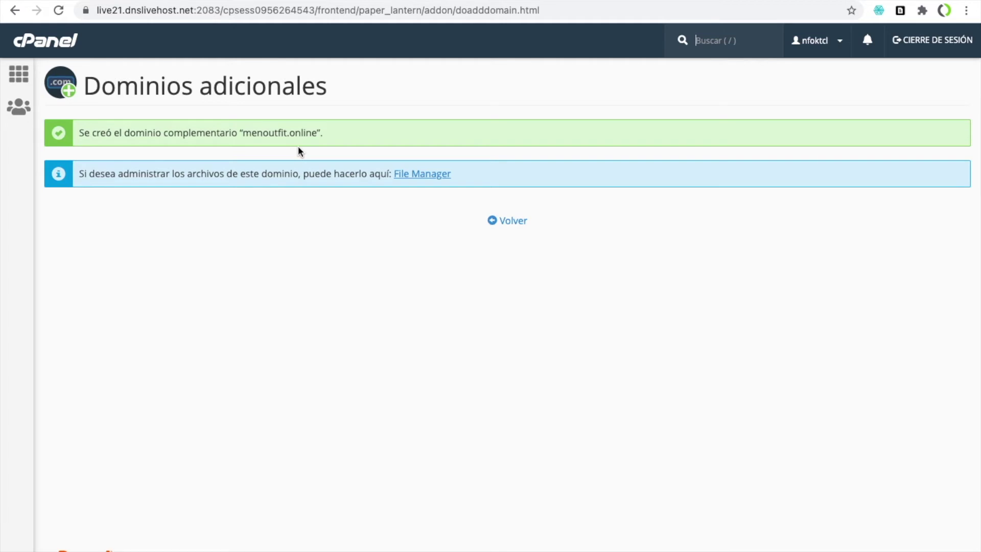
click(17, 77)
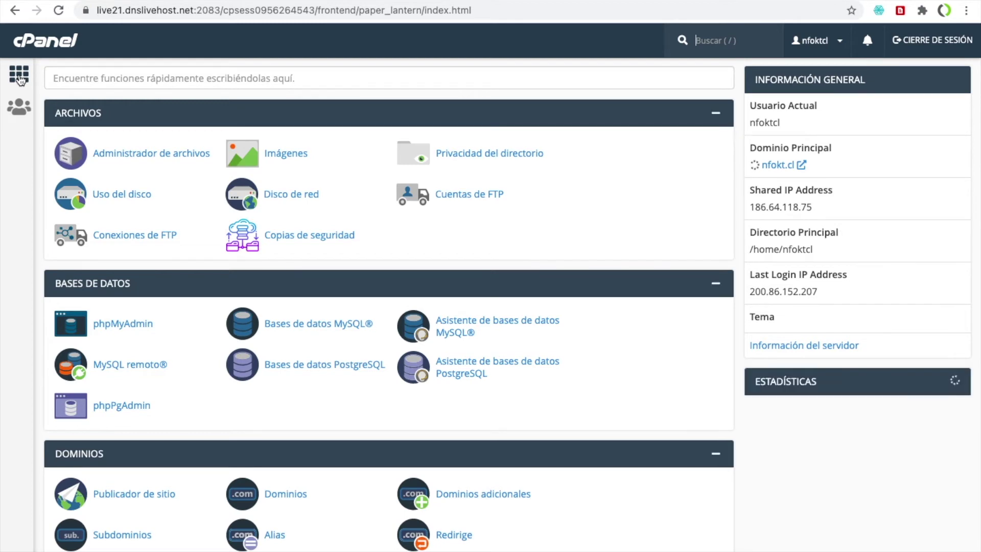
- Open WordPress in Softaculous Apps Installer and choose Instalar ahora
scroll(188, 348, down, 20)
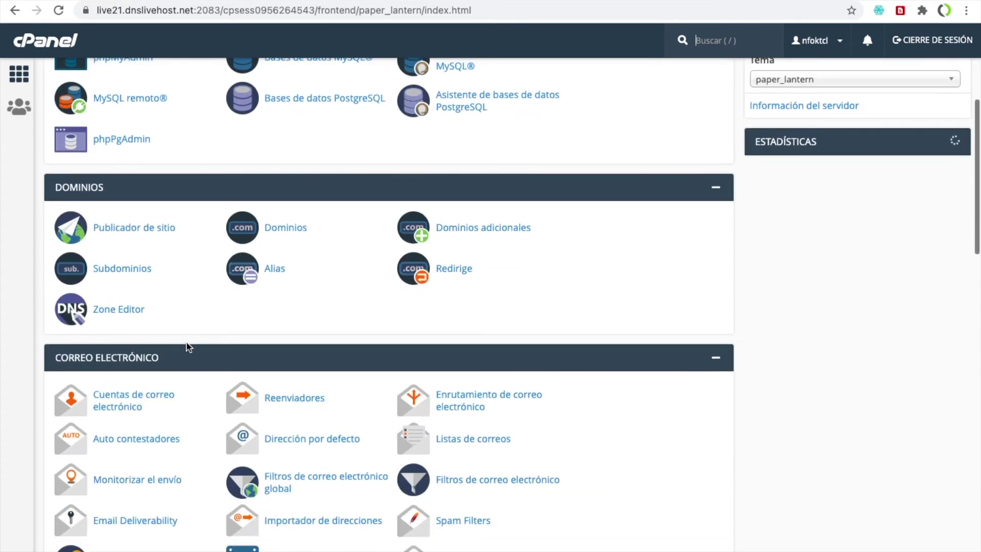
scroll(186, 342, down, 10)
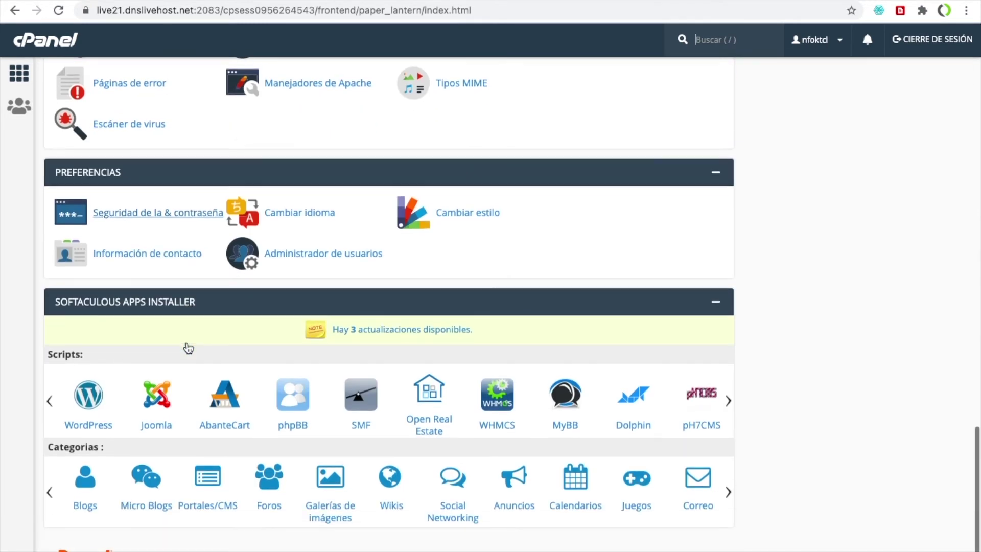
click(90, 405)
scroll(699, 328, down, 1)
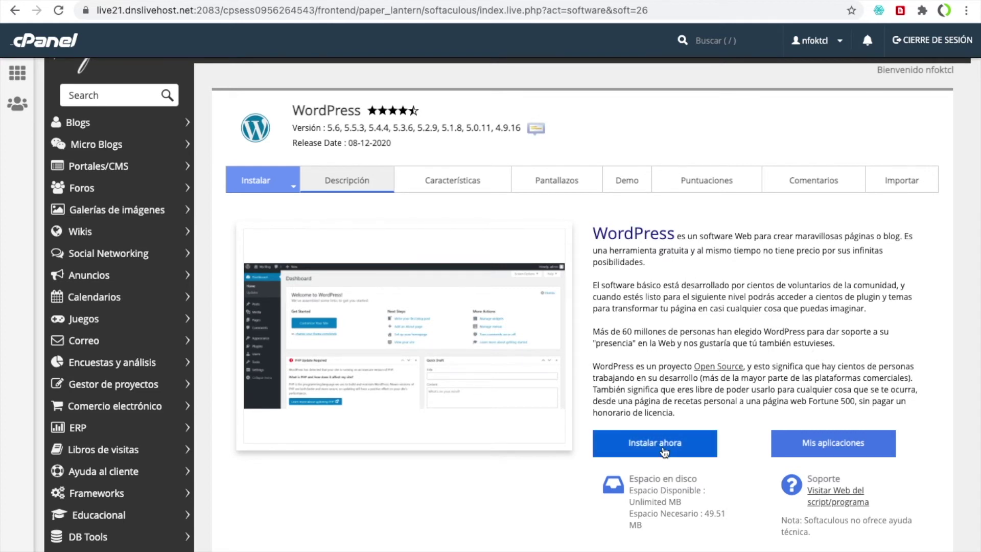
click(664, 452)
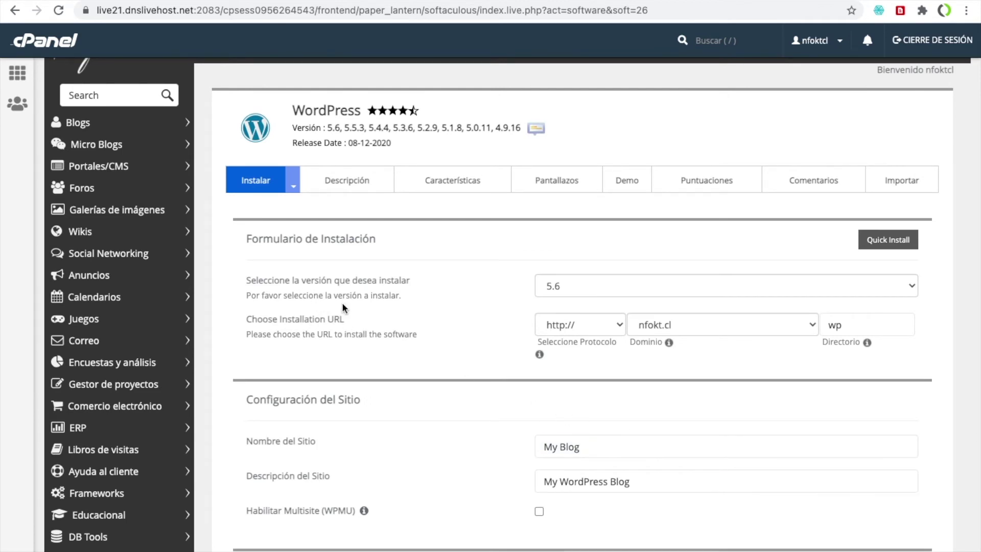
- Select WordPress version 5.4.4 and the menoutfit.online domain for the install
click(599, 284)
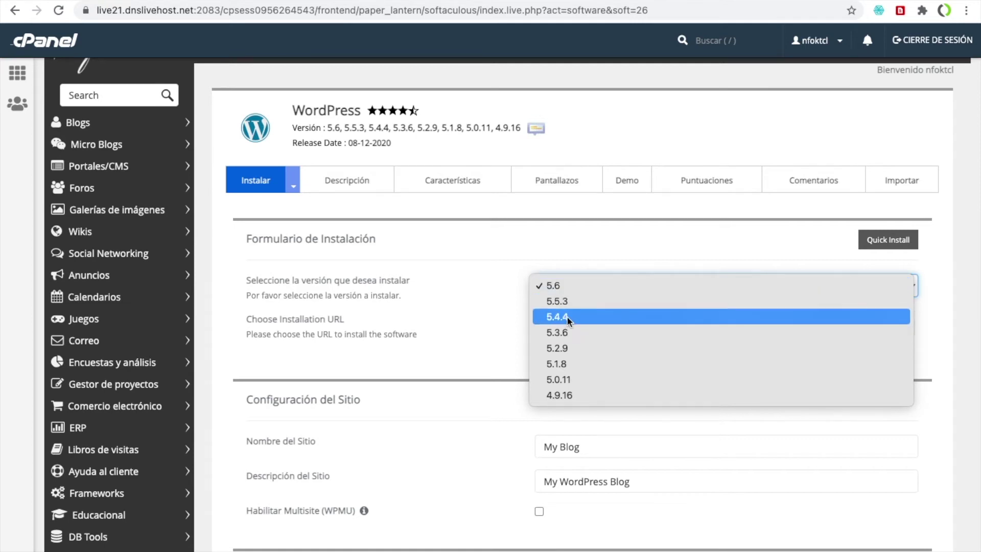
click(565, 301)
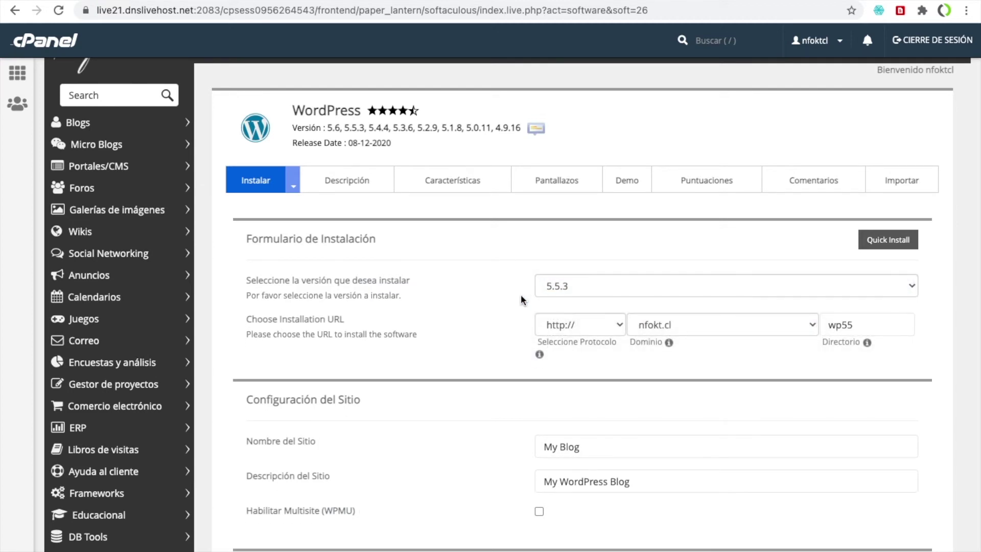
click(594, 285)
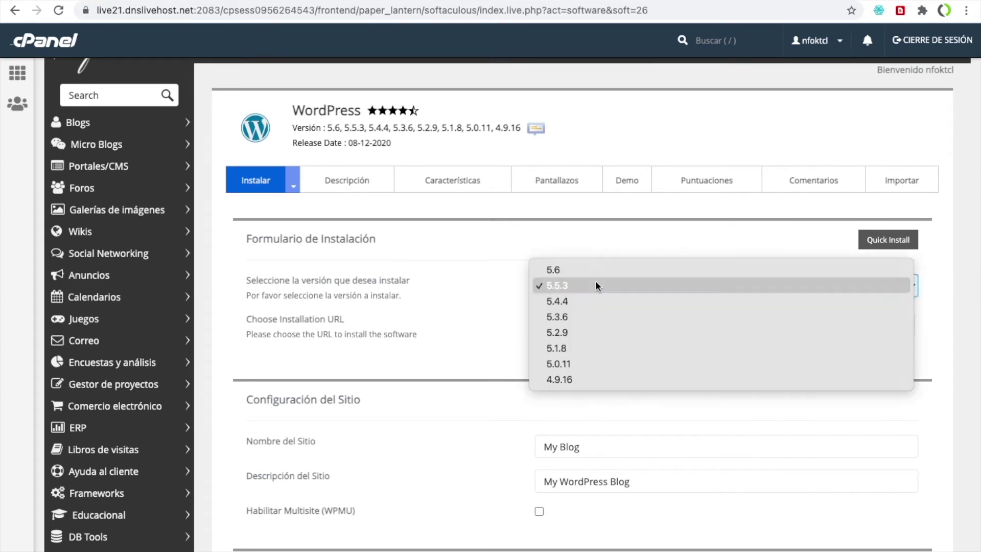
click(591, 301)
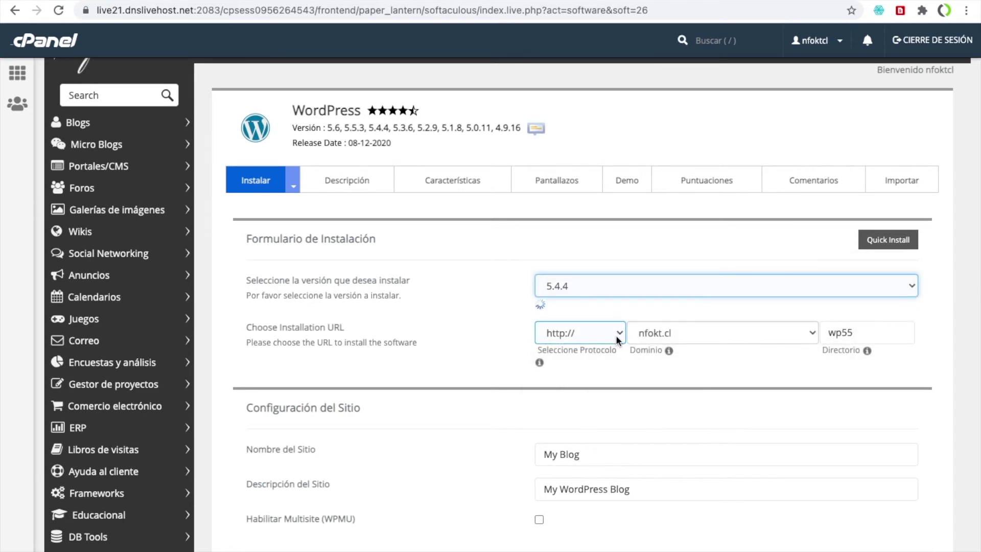
click(722, 331)
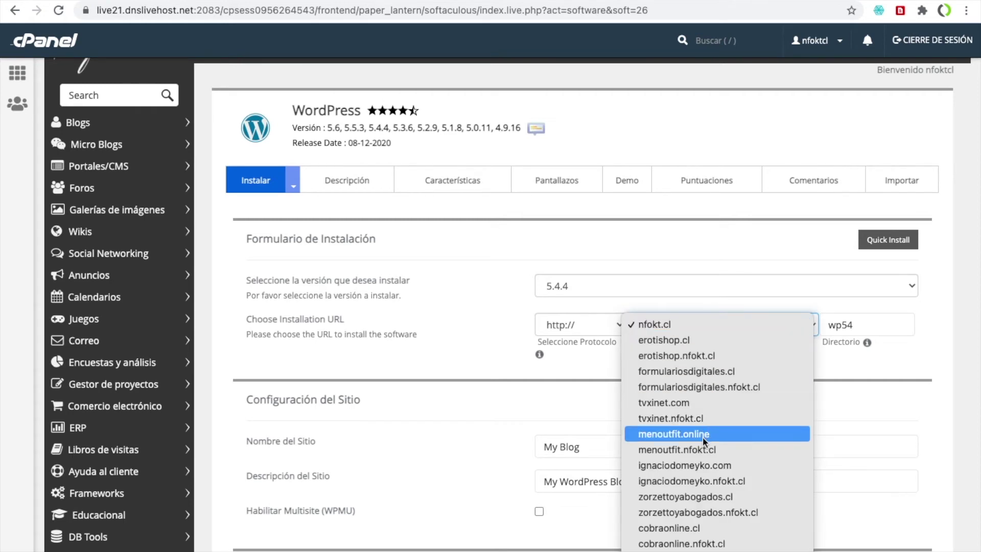
scroll(708, 483, down, 3)
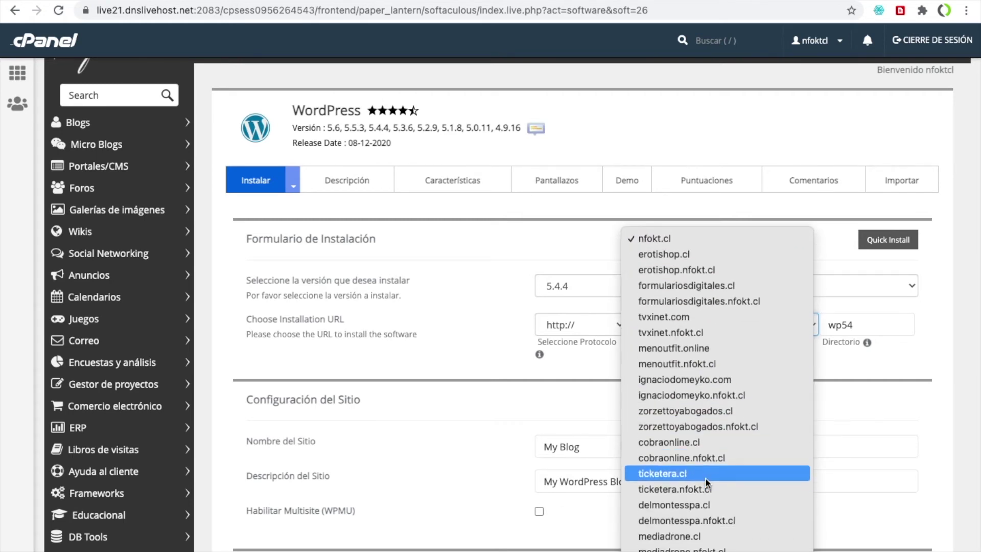
click(690, 350)
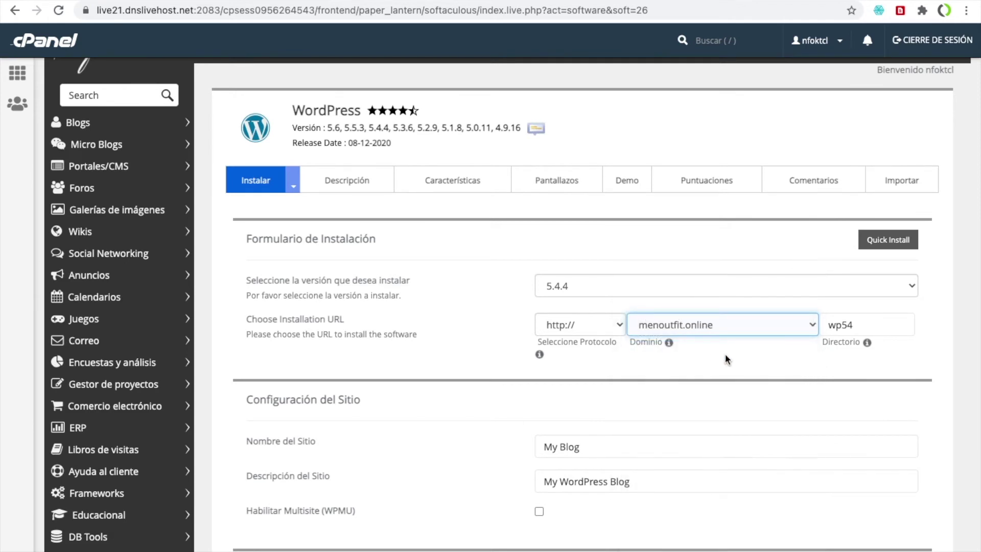
- Empty the wp54 installation directory so WordPress installs at the domain root
click(859, 327)
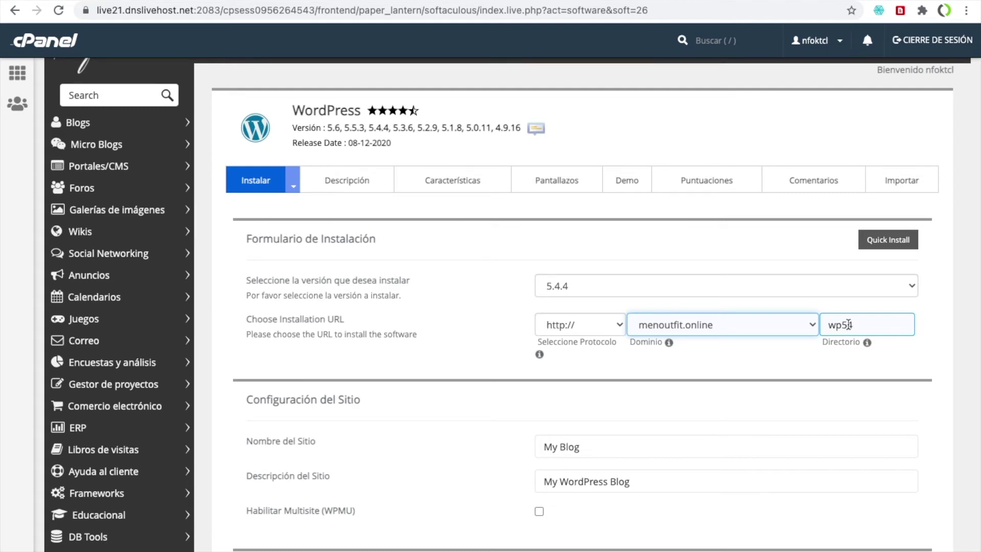
click(830, 341)
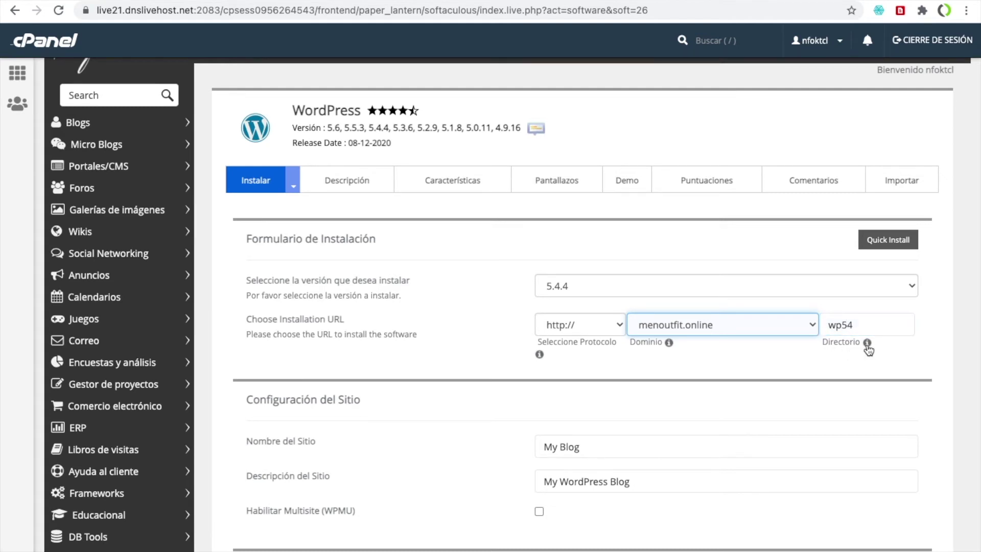
mouse_move(868, 343)
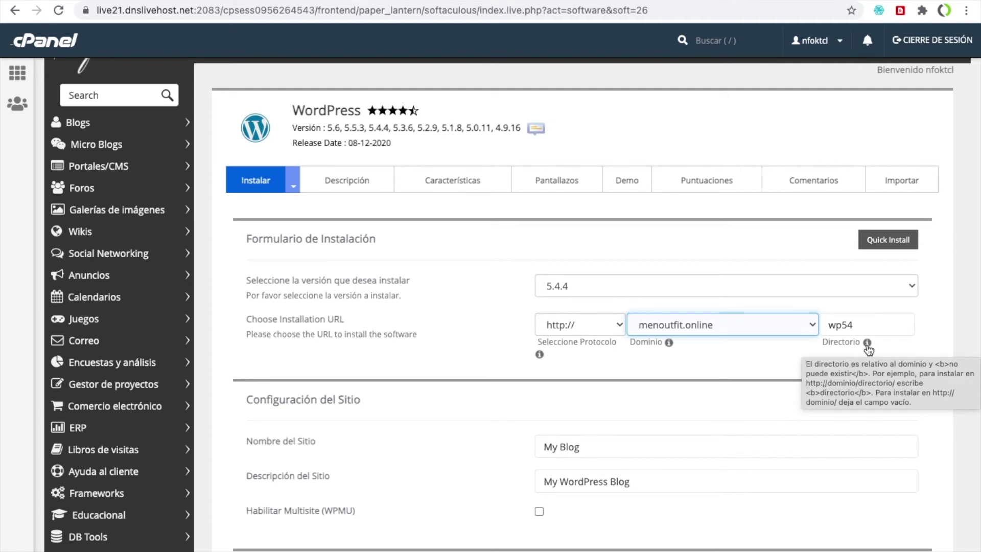
click(862, 324)
key(BackSpace)
key(BackSpace)
key(BackSpace)
key(BackSpace)
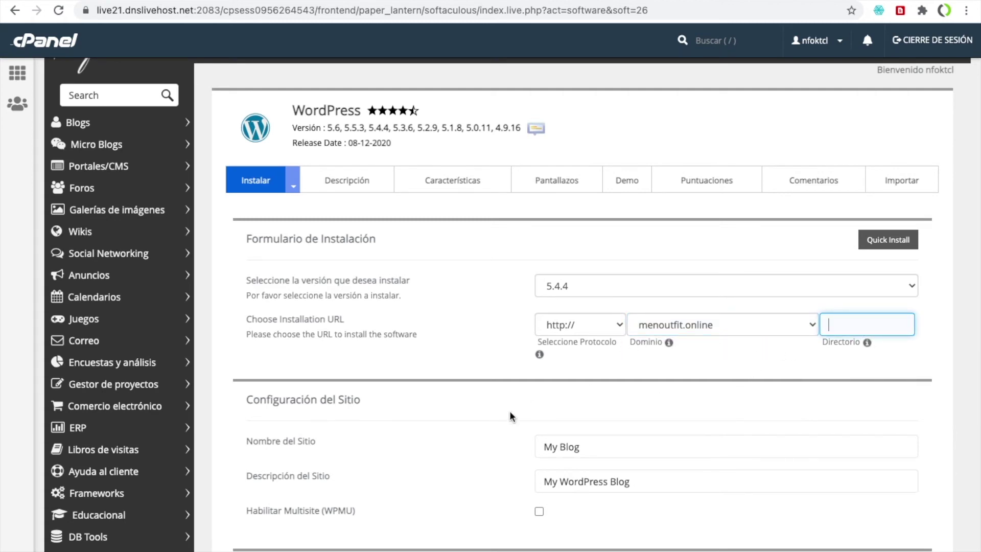
- Set the site name to menOutfit
click(601, 465)
click(594, 453)
key(BackSpace)
key(BackSpace)
key(BackSpace)
key(BackSpace)
key(BackSpace)
key(BackSpace)
key(BackSpace)
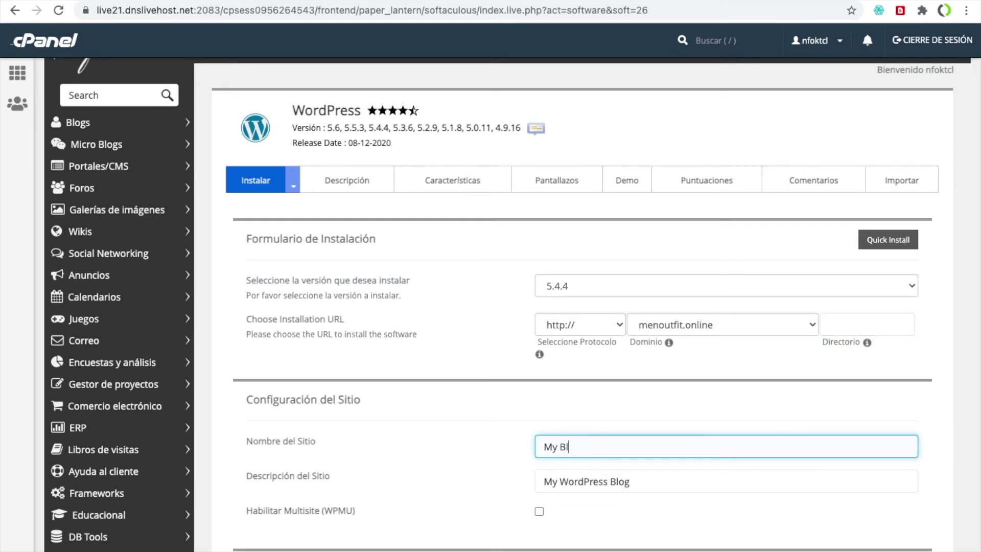
text(n)
key(BackSpace)
key(BackSpace)
key(BackSpace)
text(menOUtfit)
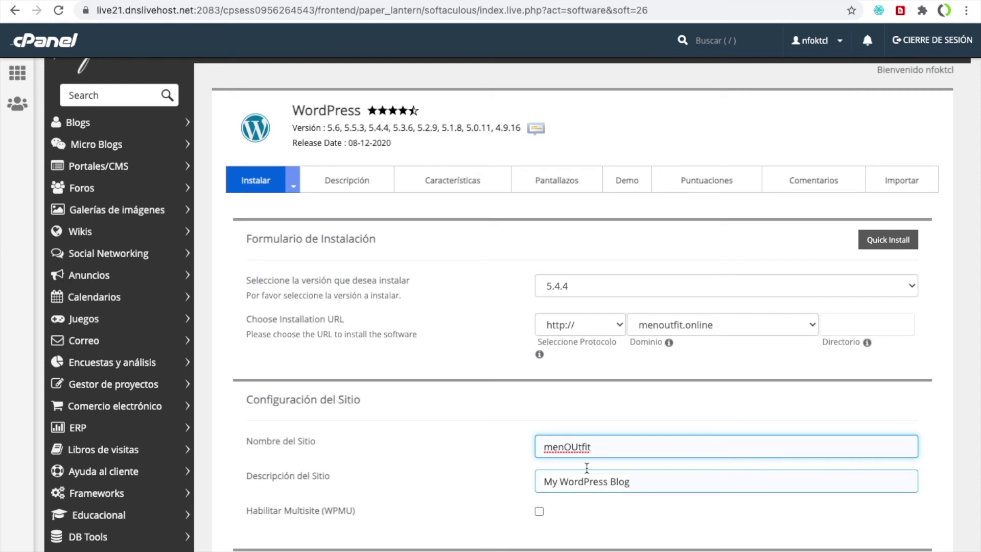
click(577, 447)
key(BackSpace)
text(u)
- Set the site description to 'Ropa de Hombre'
click(647, 482)
key(BackSpace)
key(BackSpace)
key(BackSpace)
key(BackSpace)
key(BackSpace)
key(BackSpace)
key(BackSpace)
key(BackSpace)
key(BackSpace)
key(BackSpace)
key(BackSpace)
key(BackSpace)
key(BackSpace)
key(BackSpace)
key(BackSpace)
key(BackSpace)
key(BackSpace)
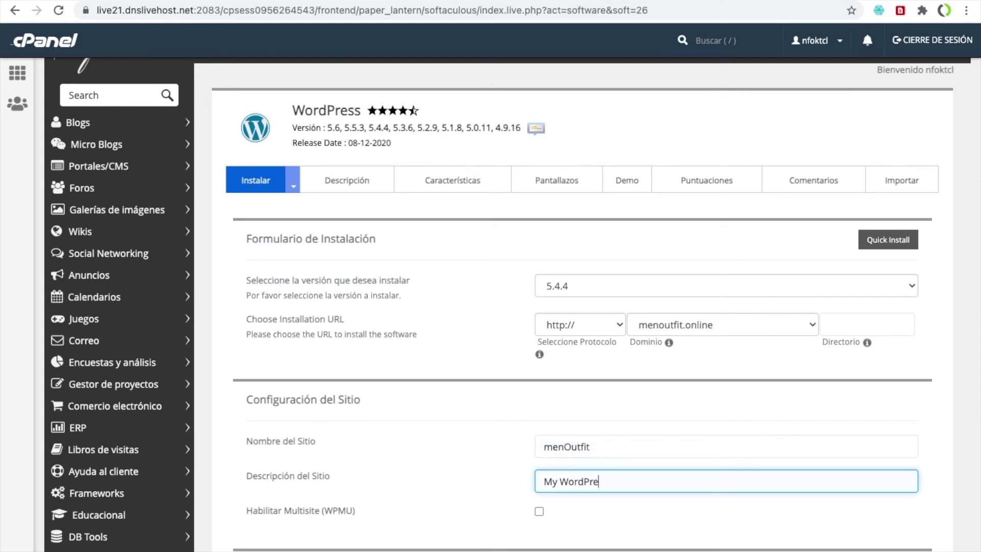
text(T)
key(BackSpace)
text(Ropa de Hombre)
click(424, 497)
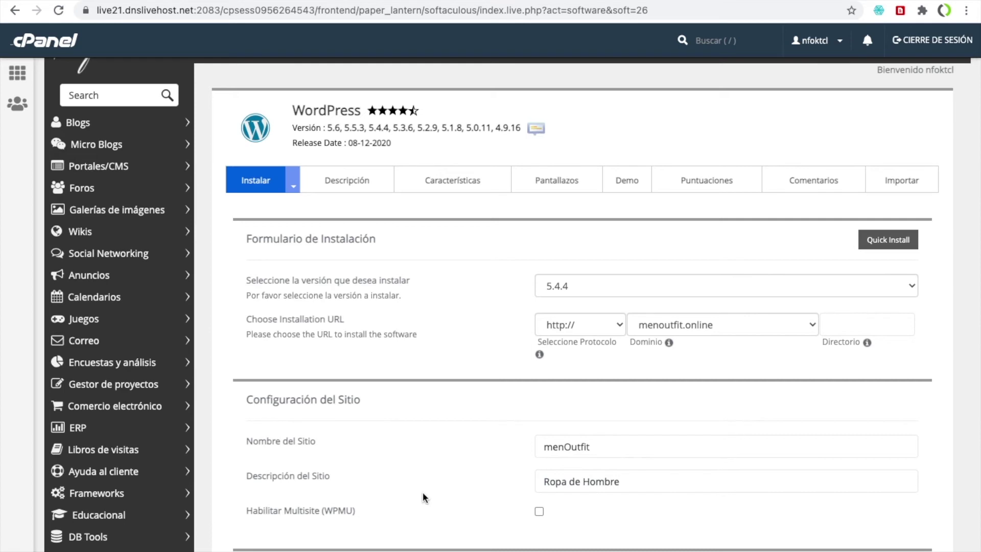
- Keep the admin username and replace the admin password with a new hidden one
scroll(425, 497, down, 3)
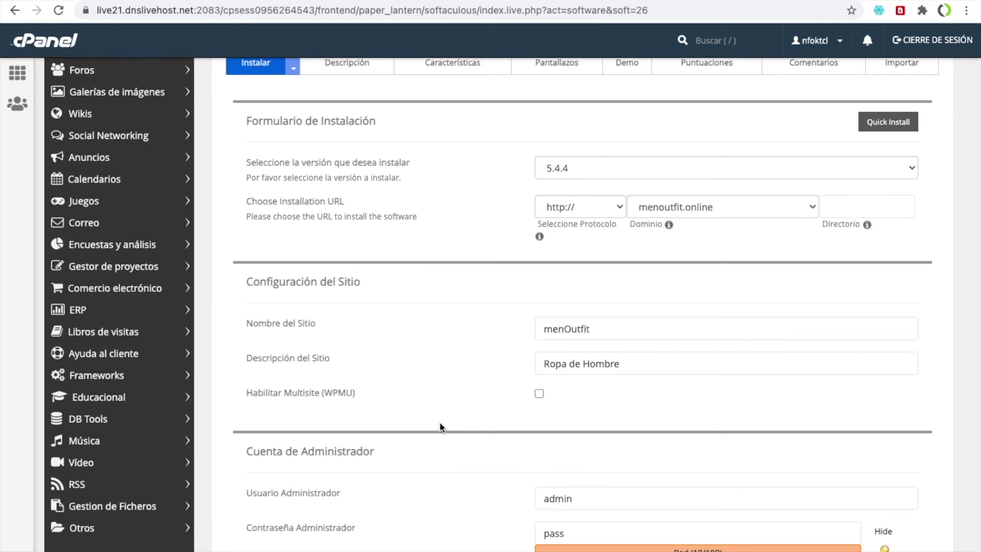
scroll(442, 427, down, 1)
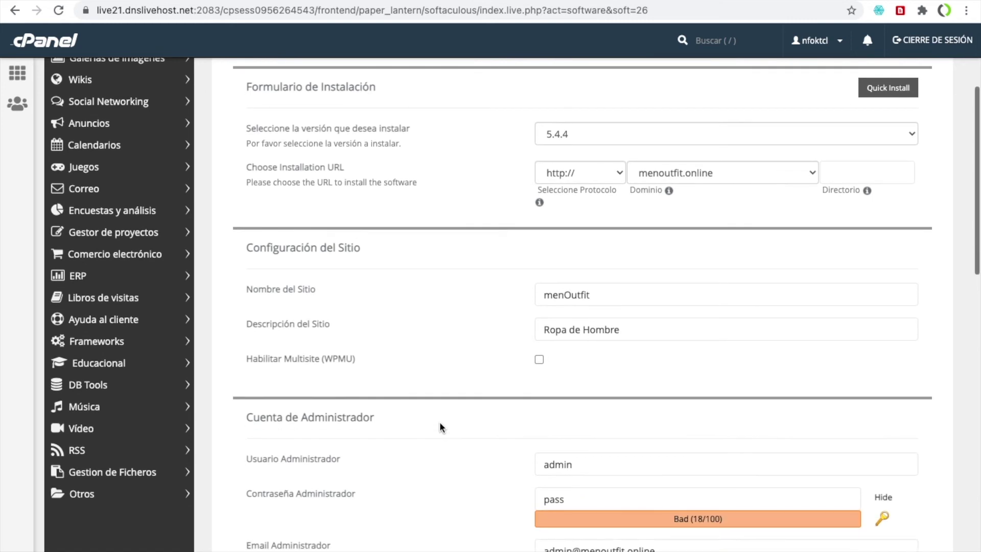
scroll(441, 427, down, 2)
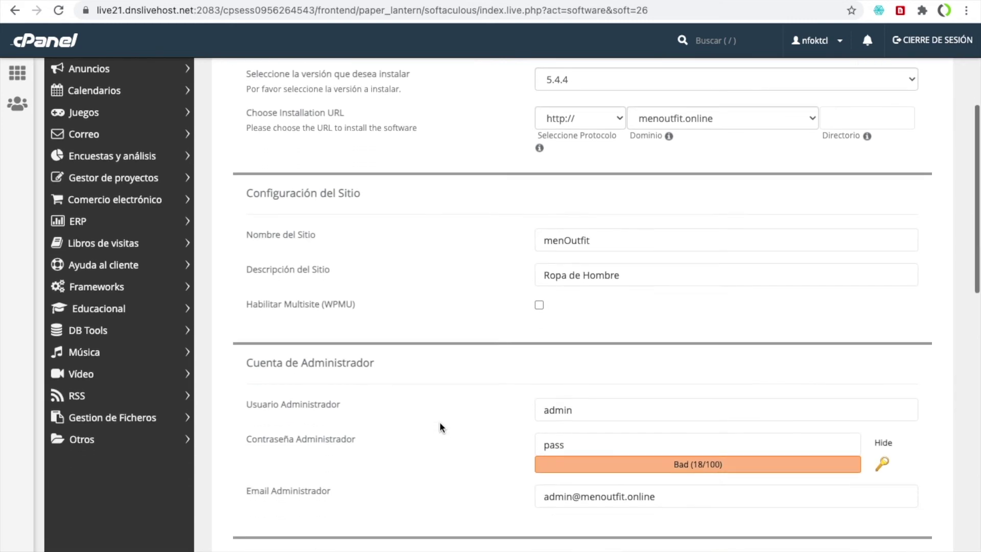
click(557, 408)
click(418, 426)
scroll(418, 425, down, 2)
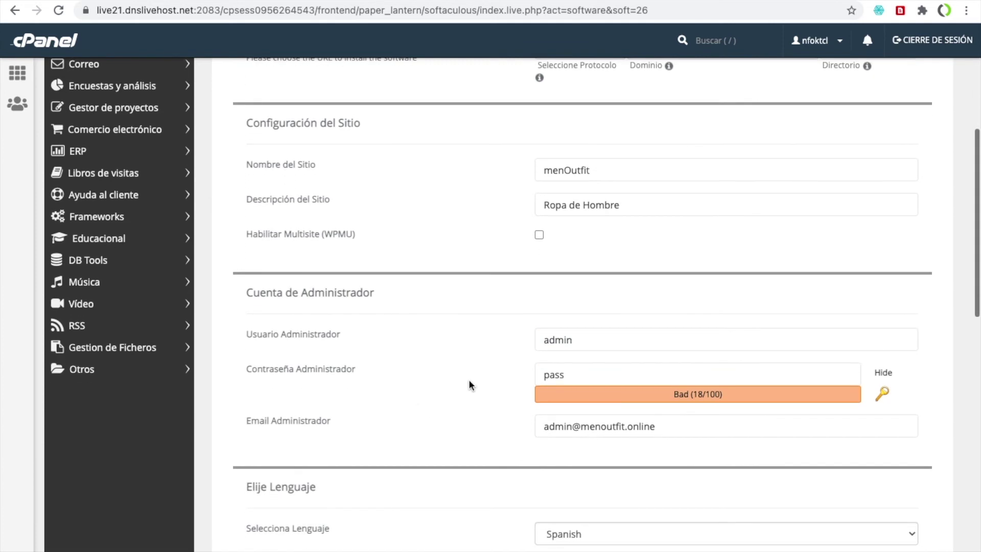
click(596, 374)
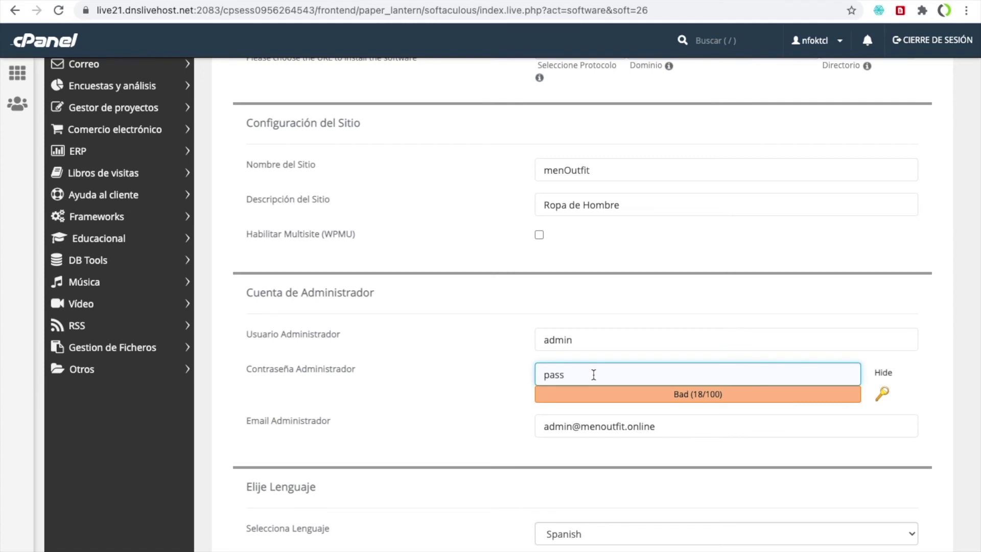
click(883, 373)
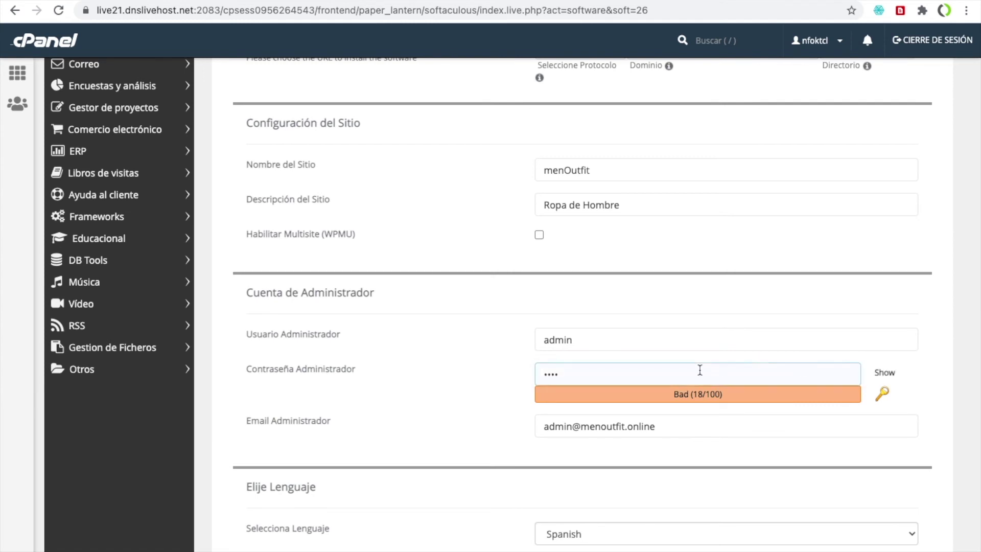
key(BackSpace)
key(BackSpace)
key(BackSpace)
key(BackSpace)
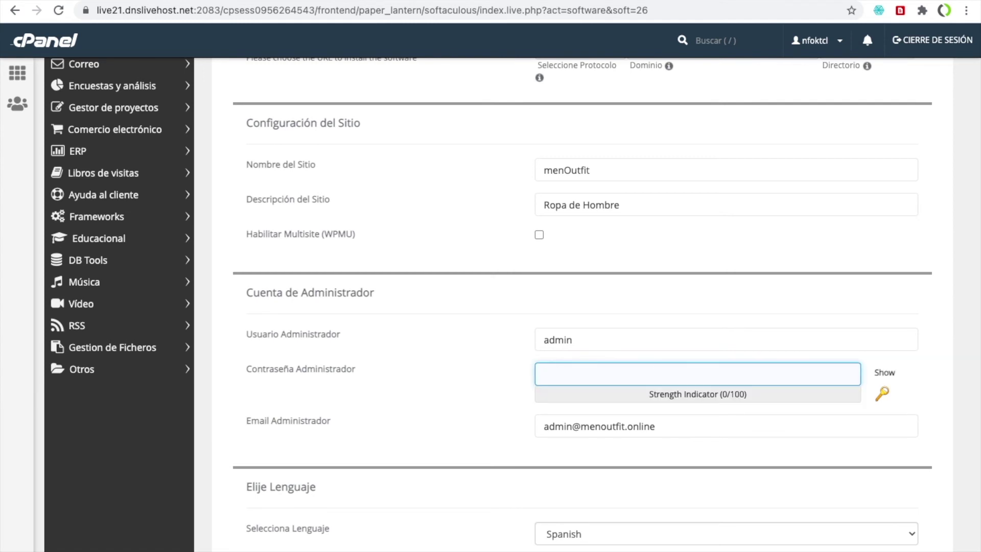
text(•••••••••)
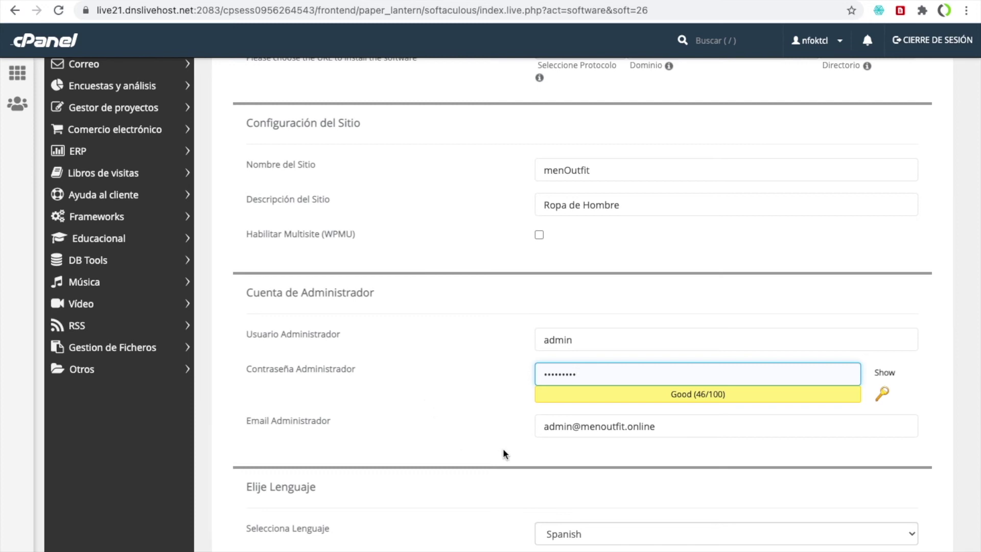
- Replace the name part of the admin e-mail address
scroll(568, 466, down, 1)
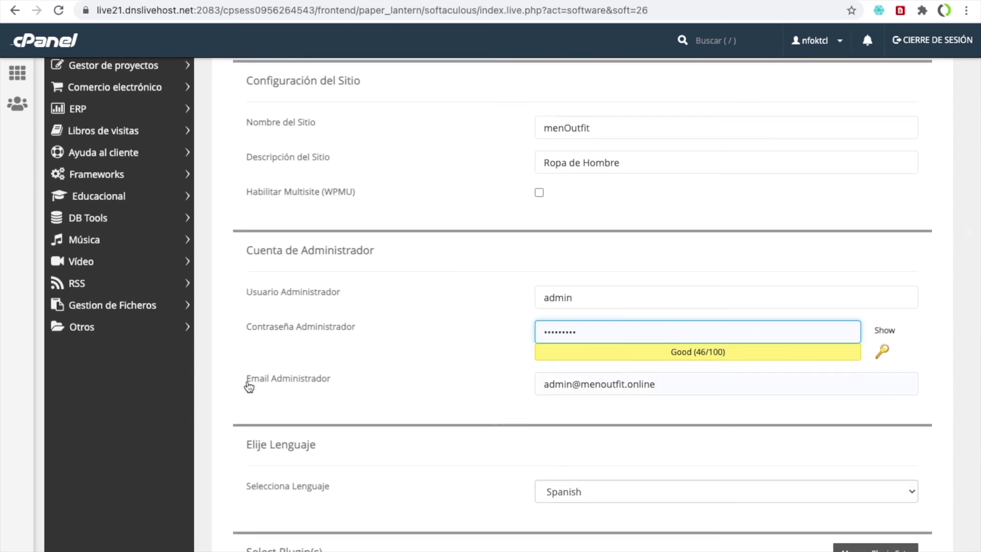
click(569, 384)
key(BackSpace)
key(BackSpace)
key(BackSpace)
key(BackSpace)
key(BackSpace)
text(contacto)
click(413, 446)
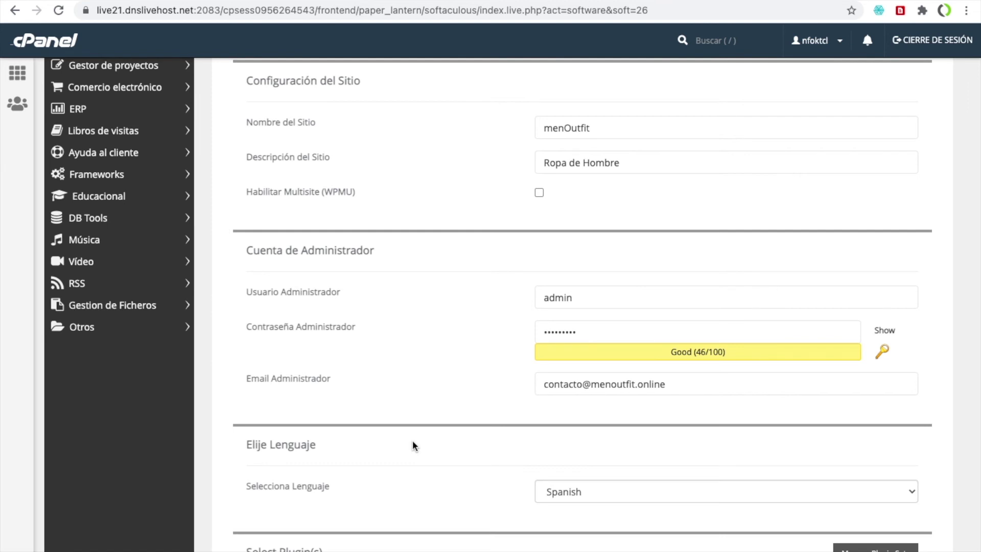
- Choose the Pizza Box theme and launch the WordPress installation
scroll(414, 445, down, 3)
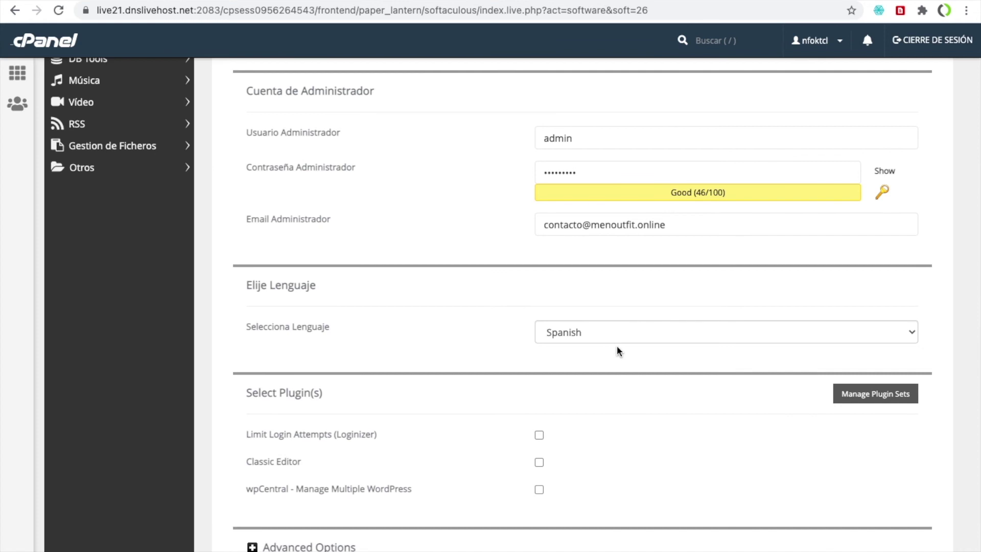
scroll(657, 394, down, 1)
scroll(655, 394, down, 5)
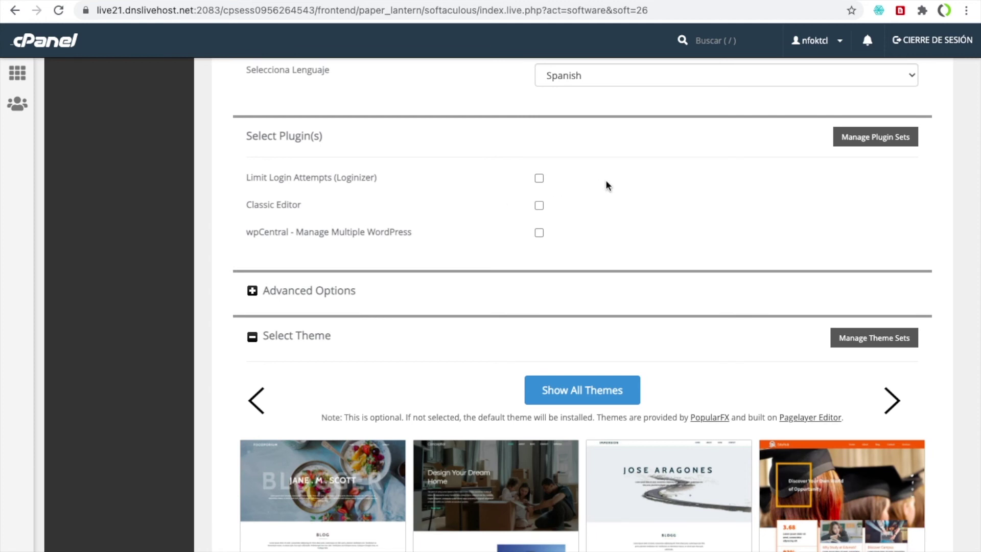
scroll(759, 359, down, 4)
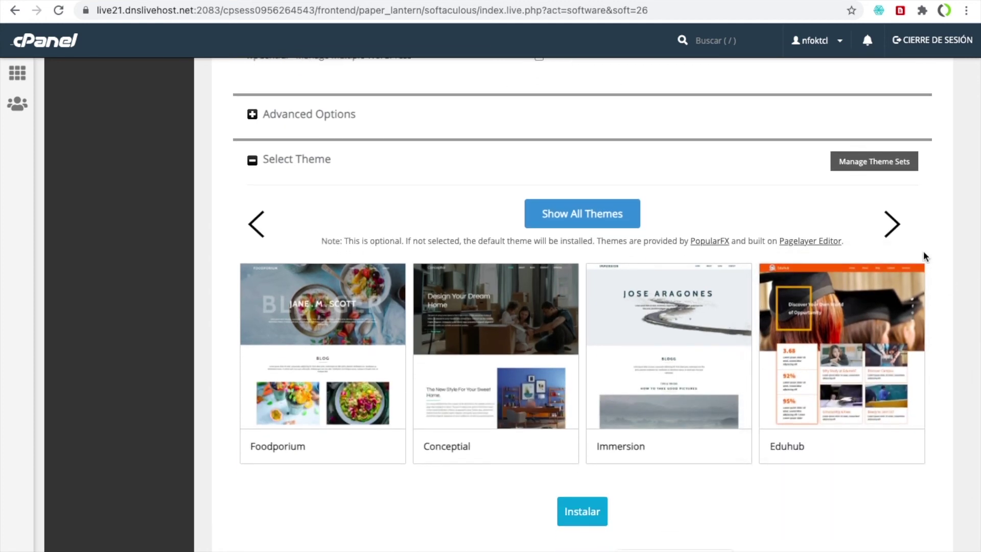
click(893, 230)
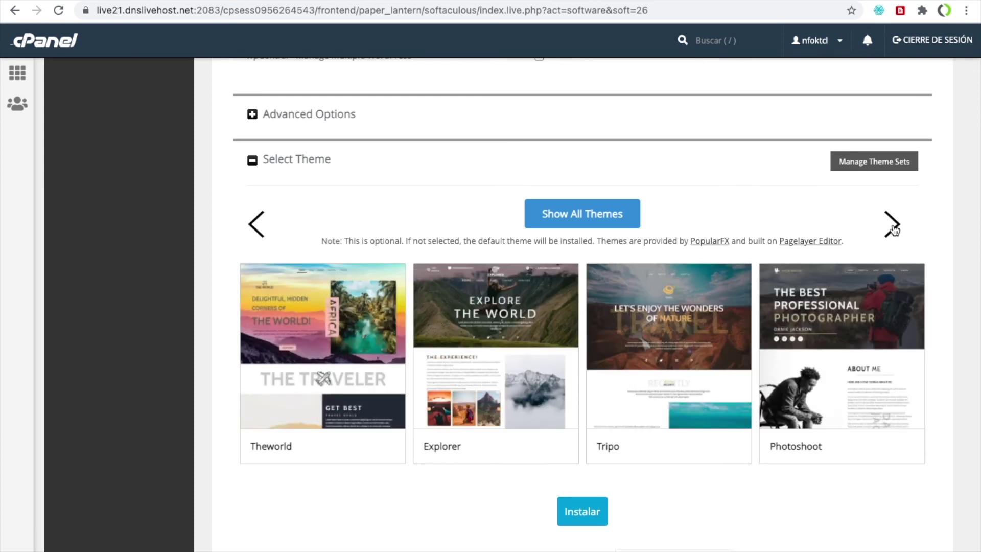
click(893, 229)
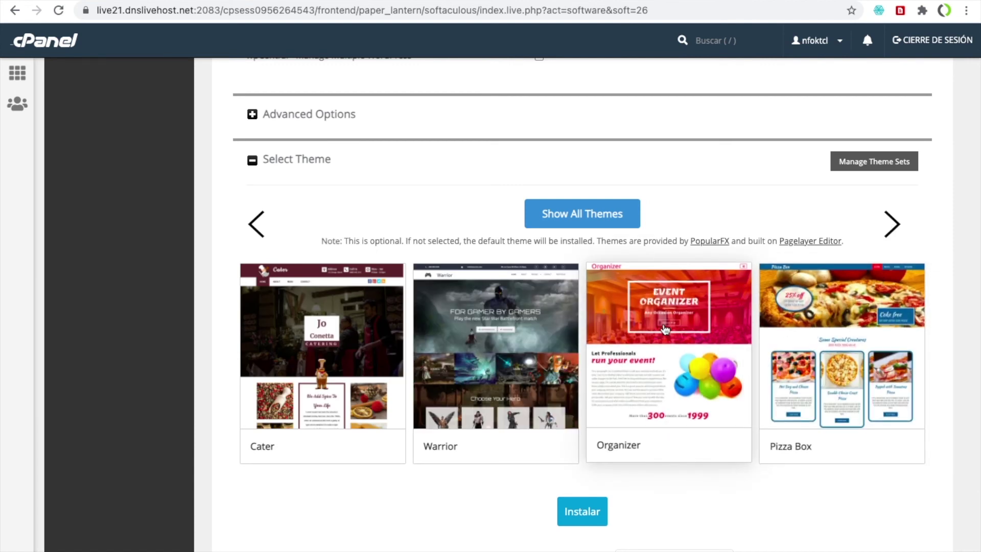
click(830, 312)
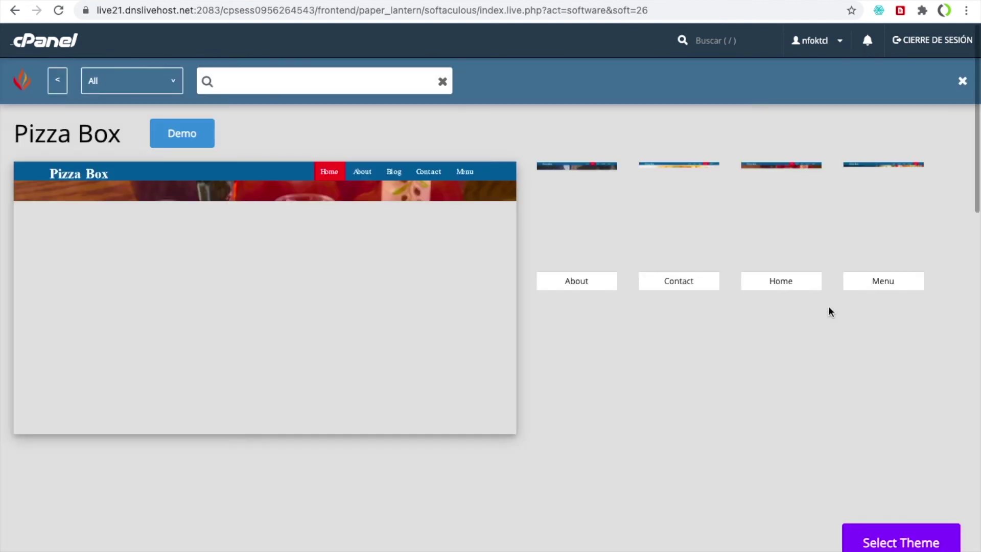
click(875, 536)
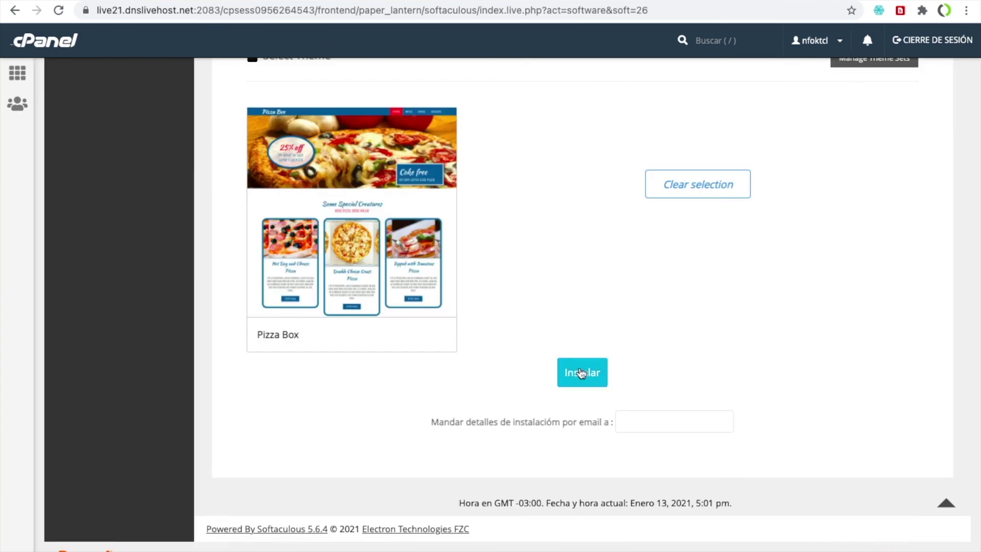
click(582, 372)
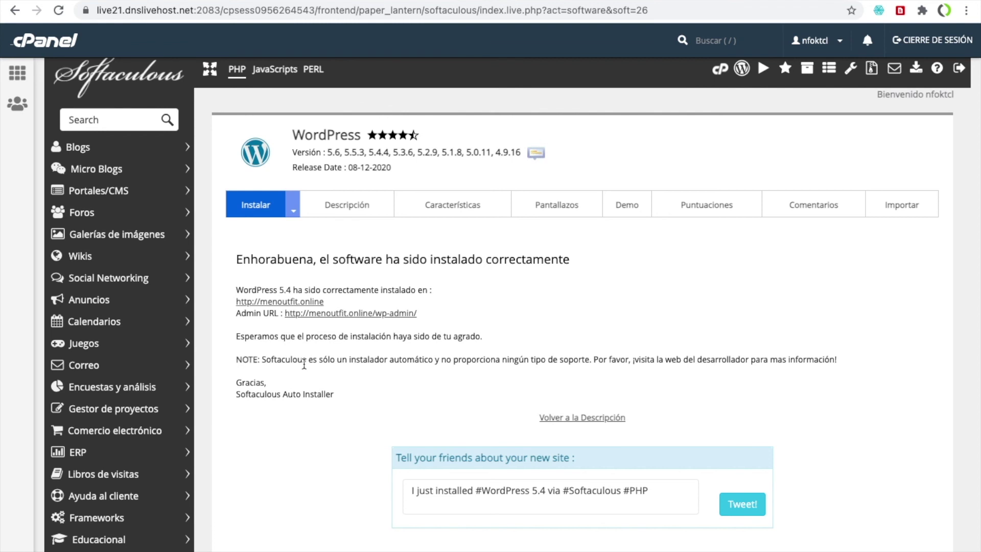
click(305, 303)
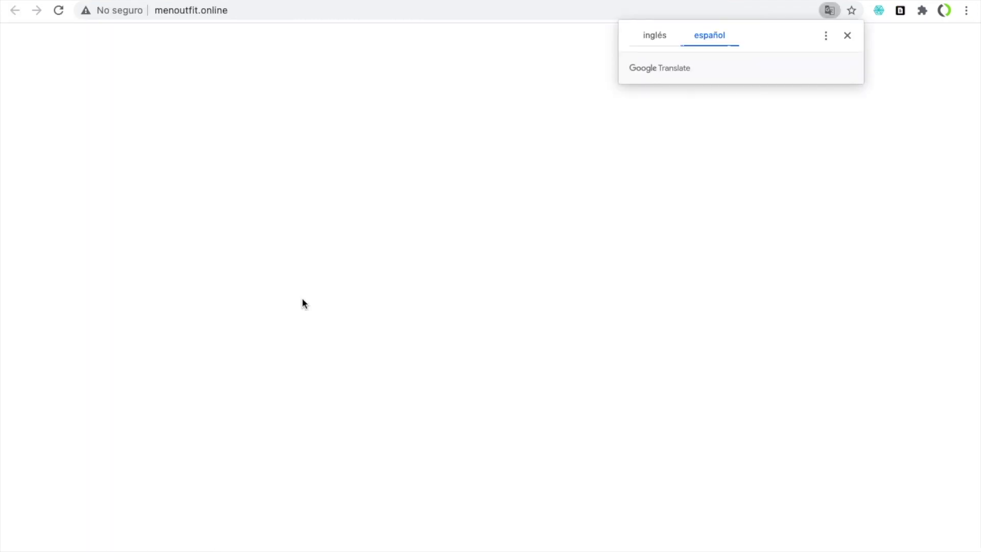
- Dismiss the Translate popup, return to the Softaculous summary, and open the WordPress admin URL
click(847, 36)
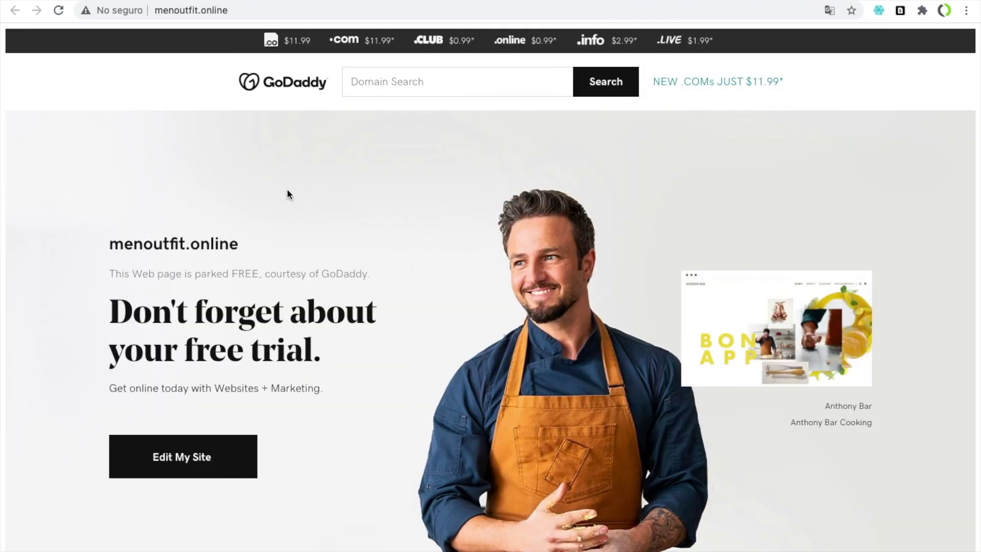
scroll(298, 197, down, 6)
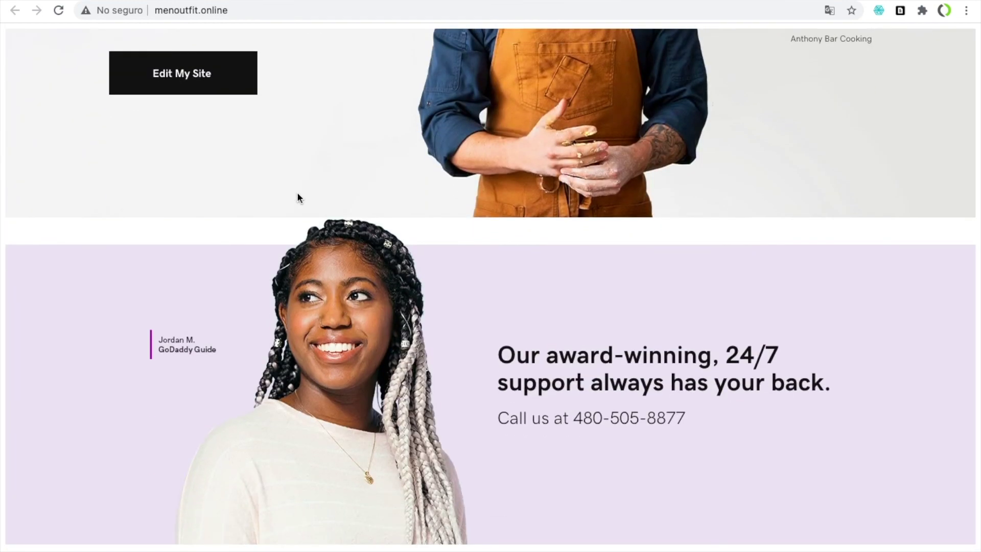
scroll(297, 197, up, 7)
key(ctrl+w)
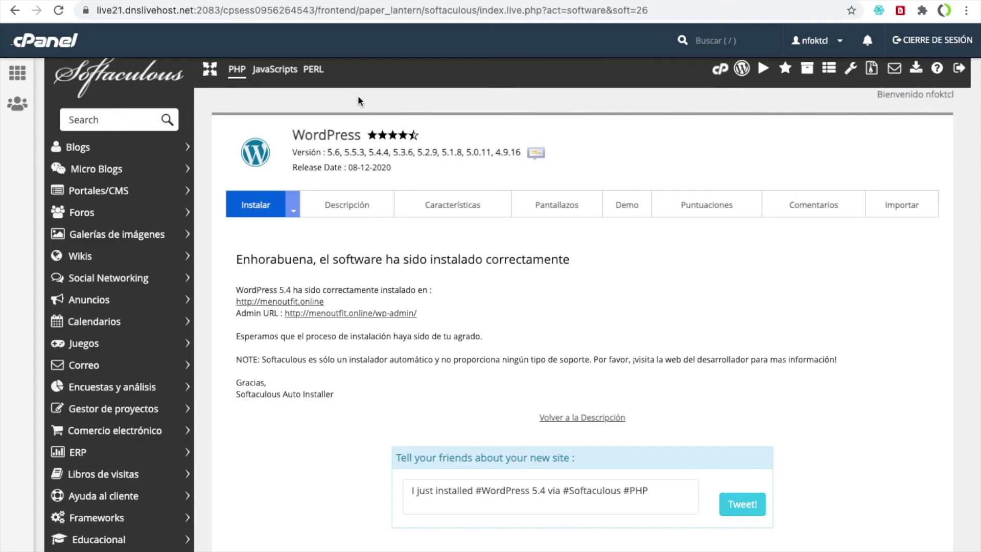
click(369, 314)
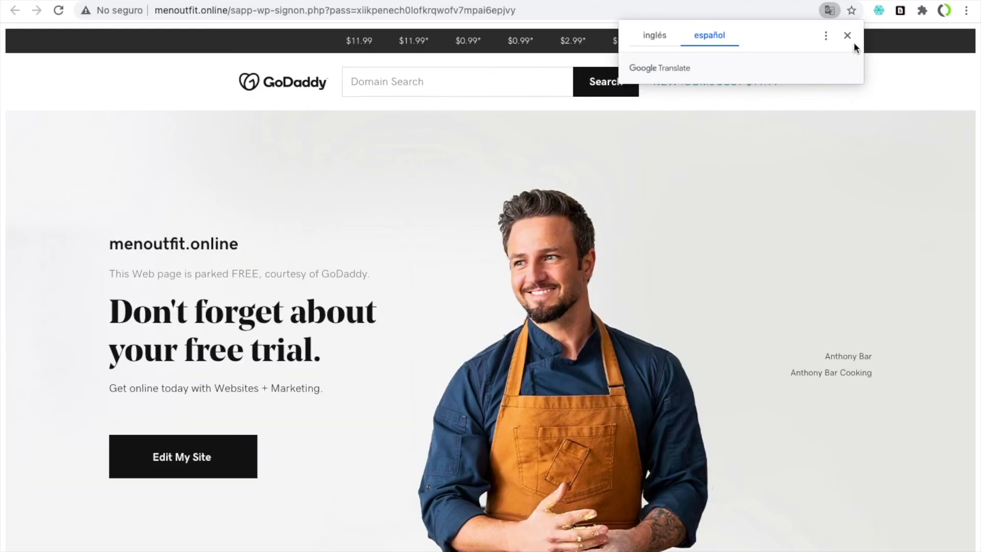
click(847, 35)
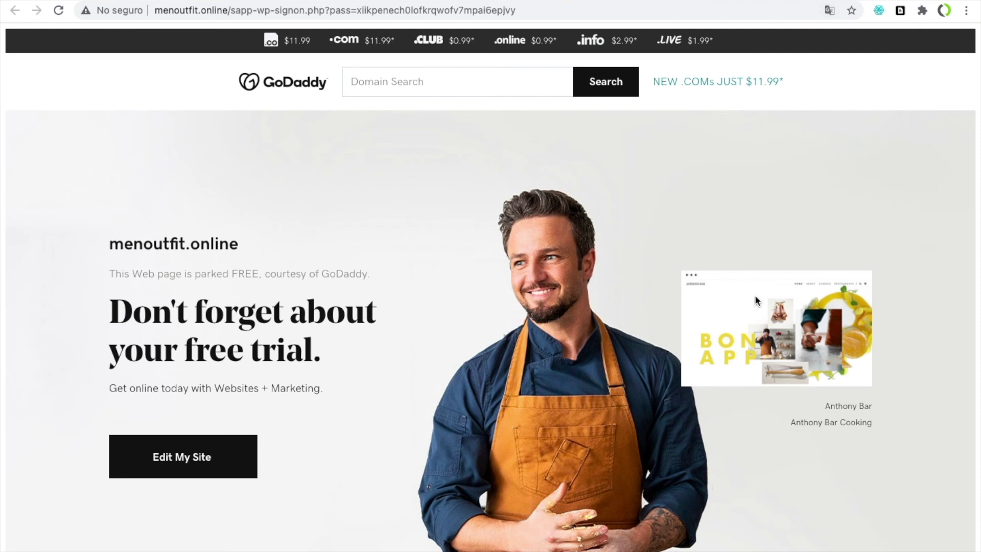